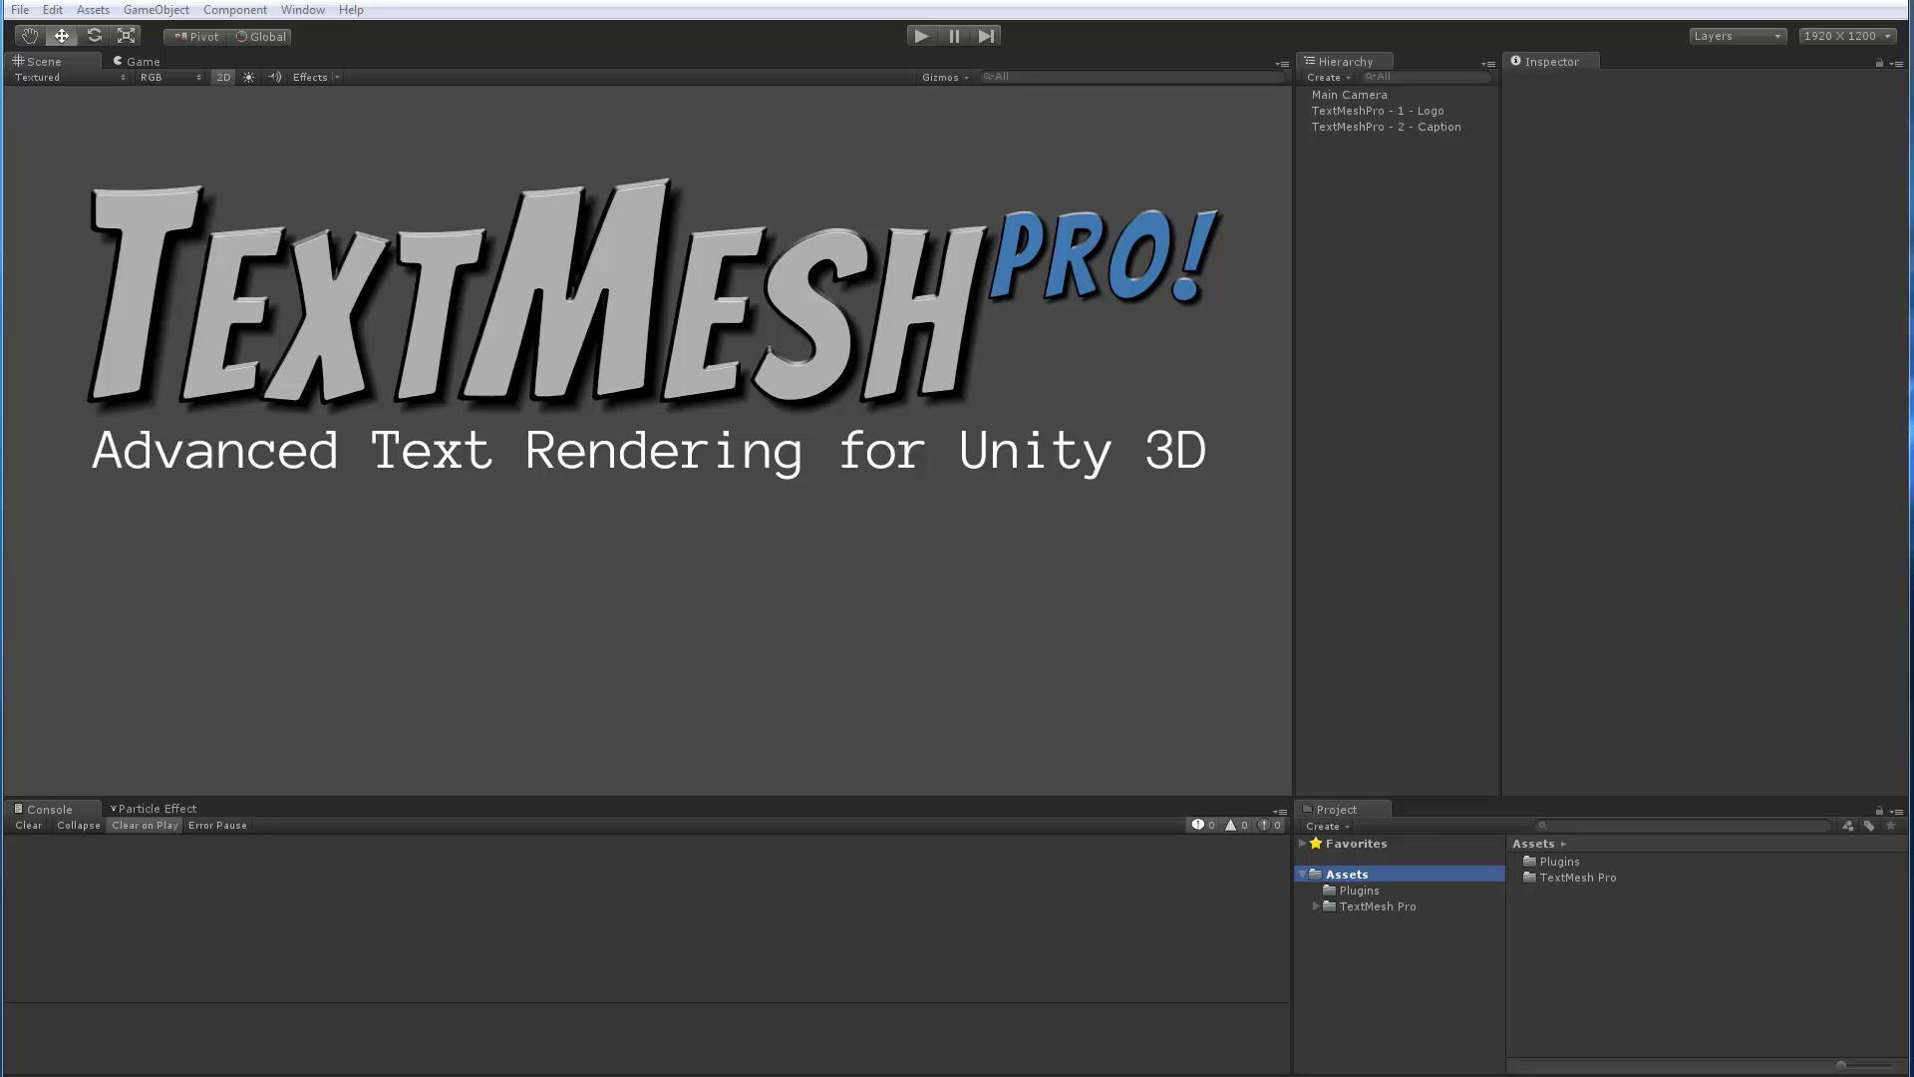
# Delete the Plugins and TextMesh Pro folders from the project's assets and start a new scene
pyautogui.click(1356, 890)
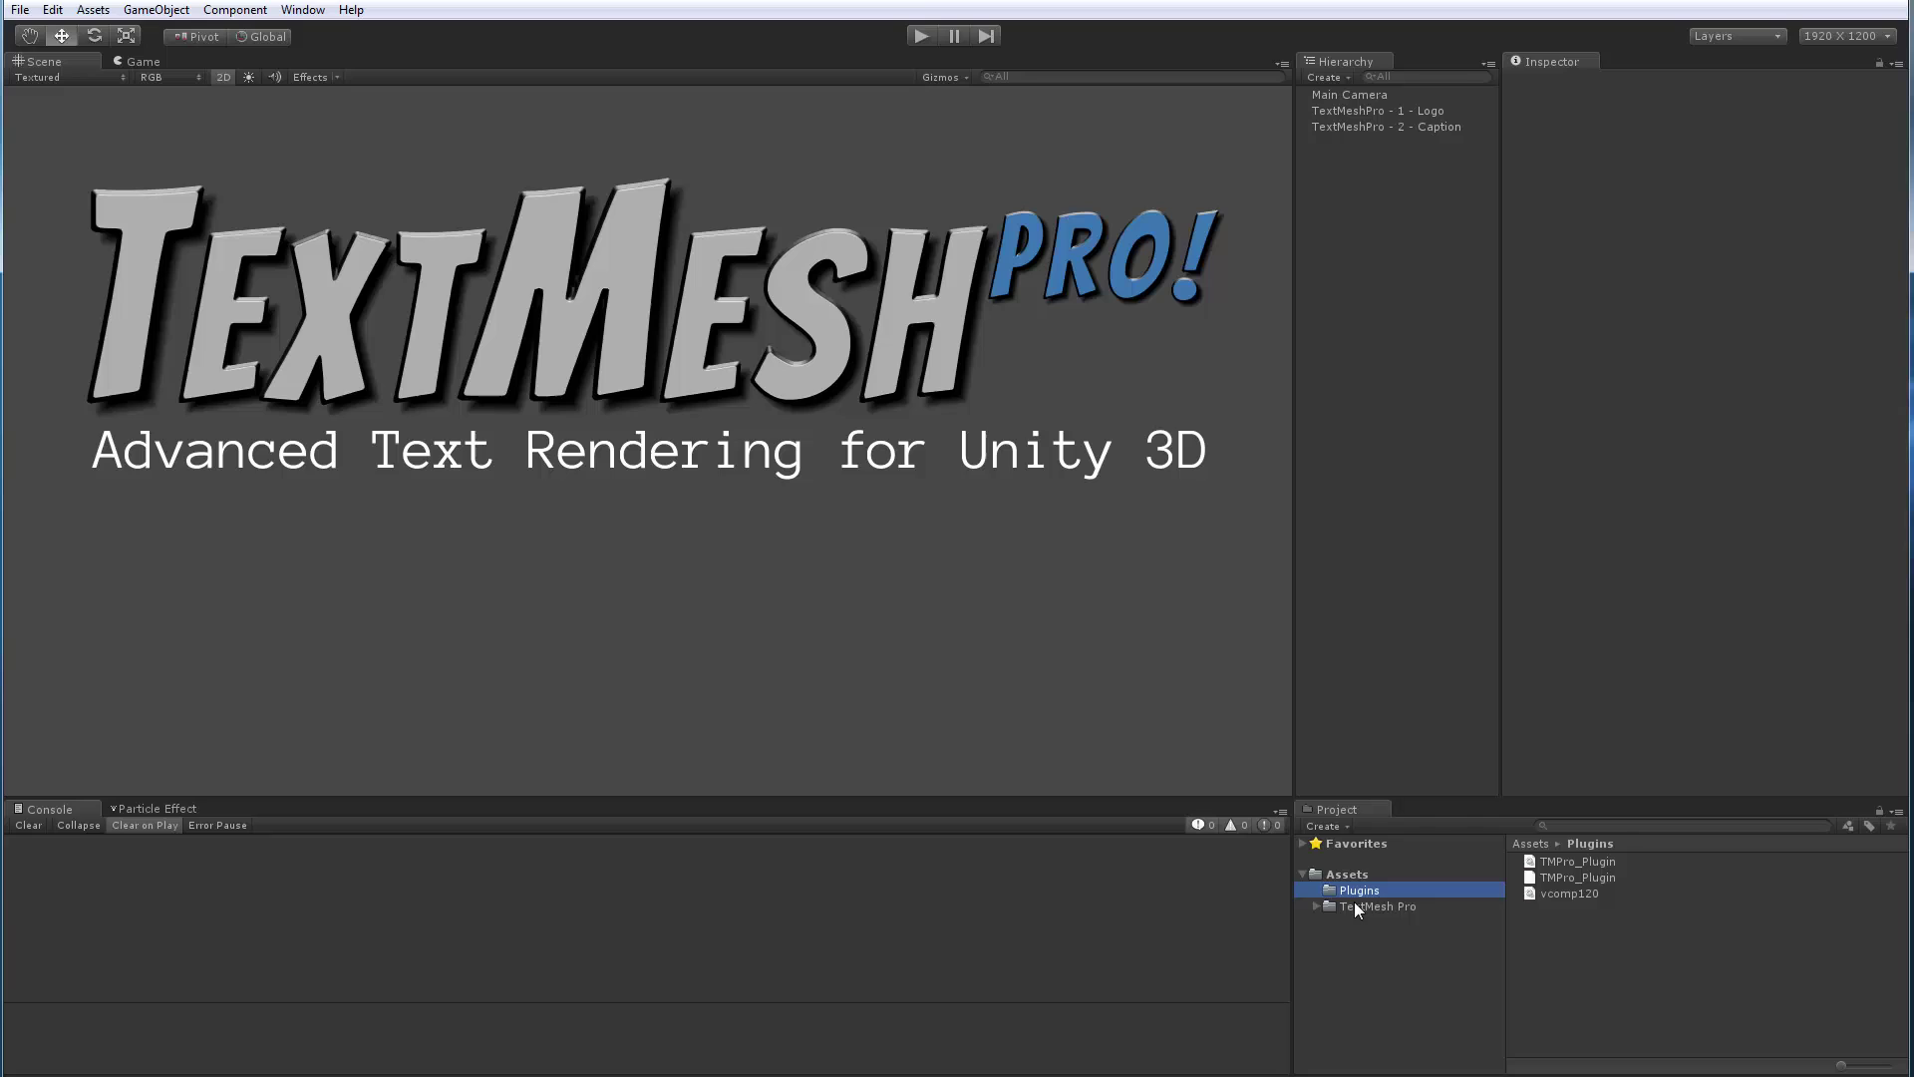
pyautogui.keyDown('shift'); pyautogui.click(1354, 903); pyautogui.keyUp('shift')
pyautogui.press('Delete')
pyautogui.click(937, 590)
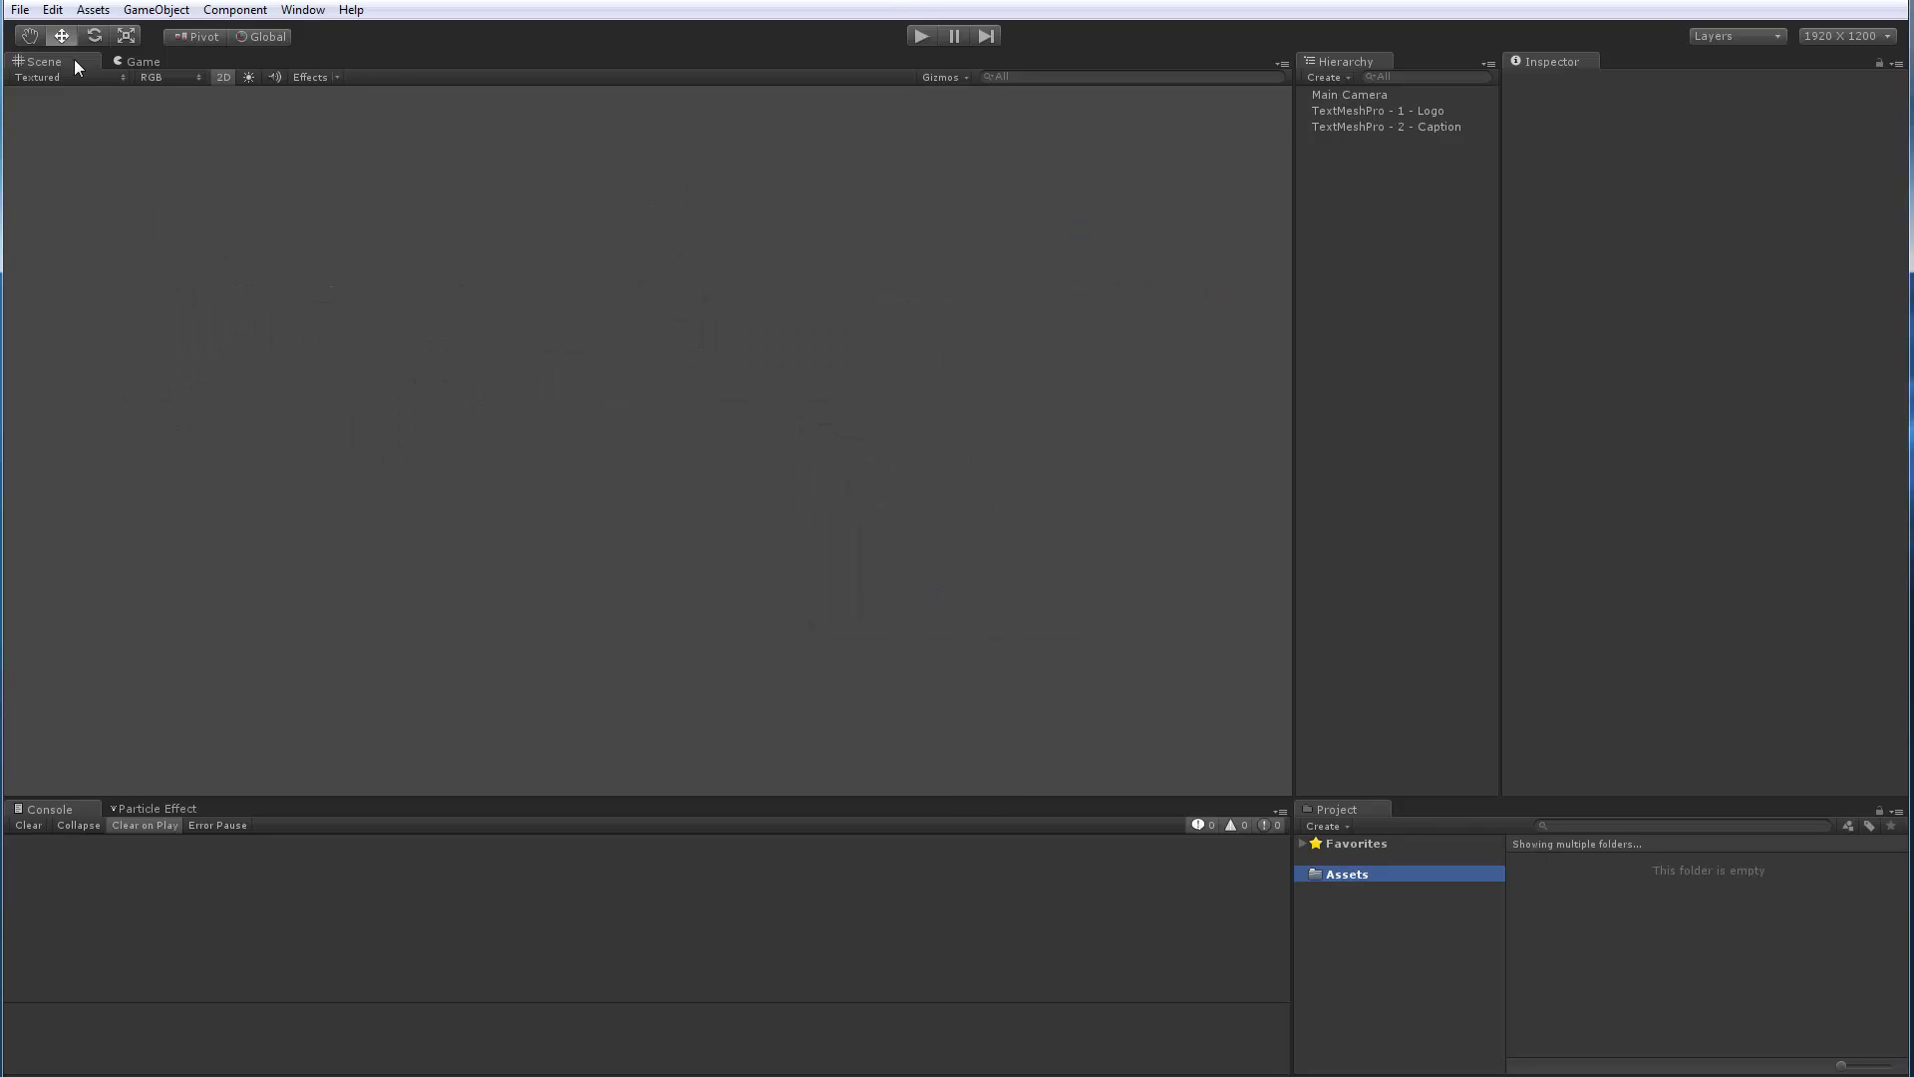
pyautogui.click(20, 10)
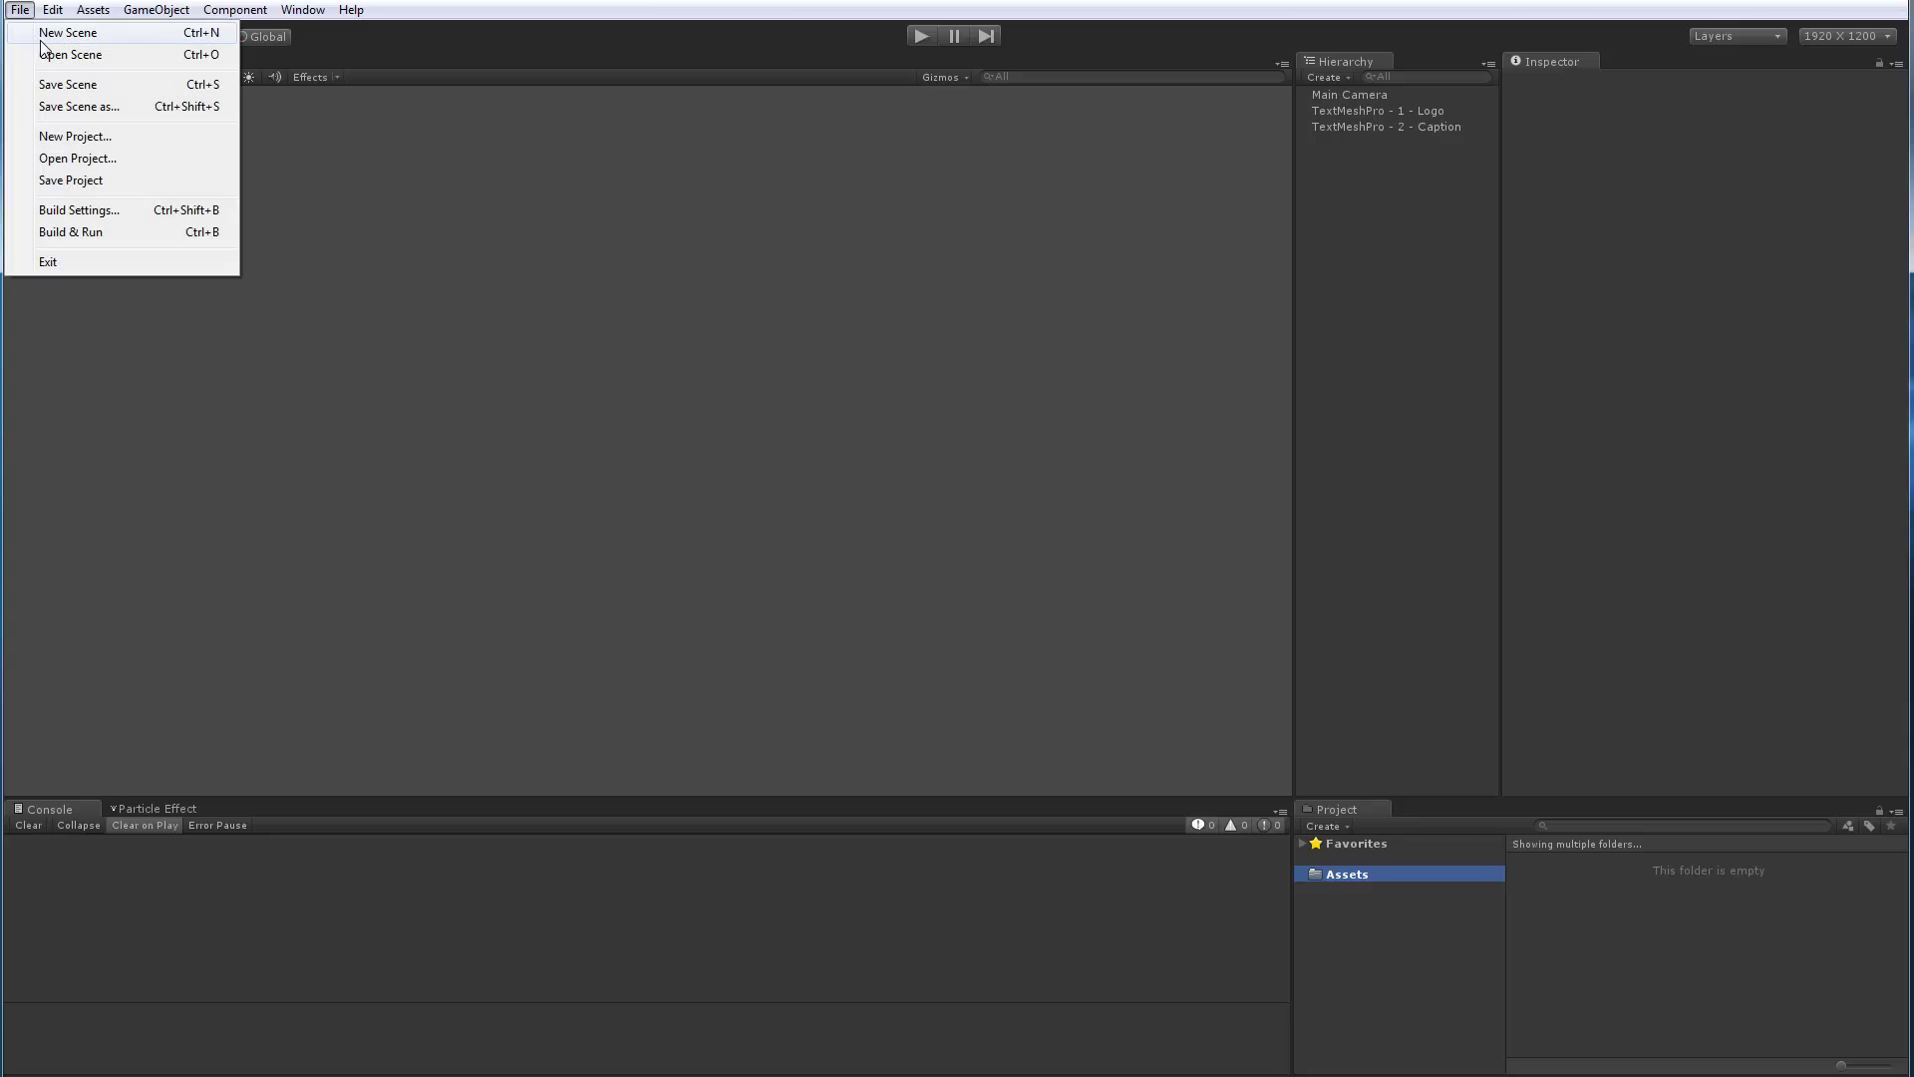
pyautogui.click(45, 30)
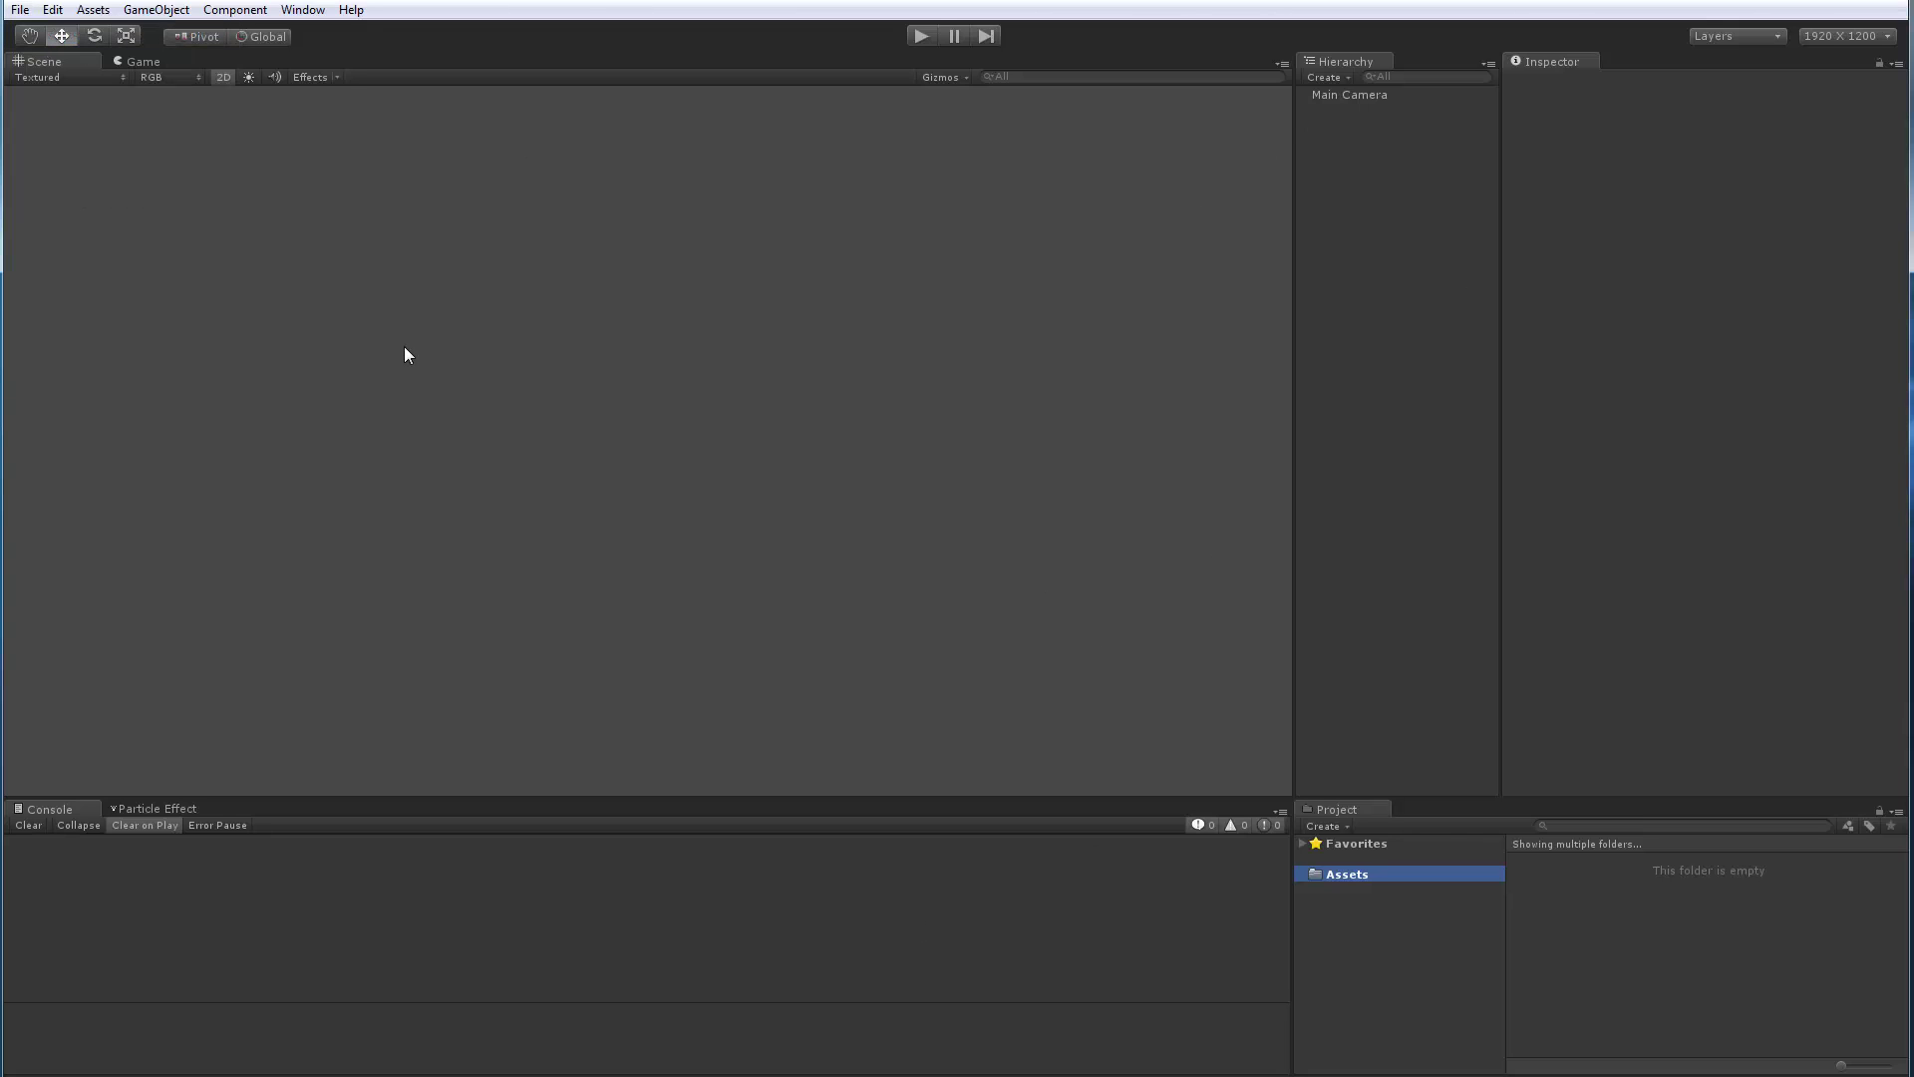
# Import all items of the custom package TextMesh Pro v0.1.30.unitypackage and clear the console
pyautogui.click(93, 11)
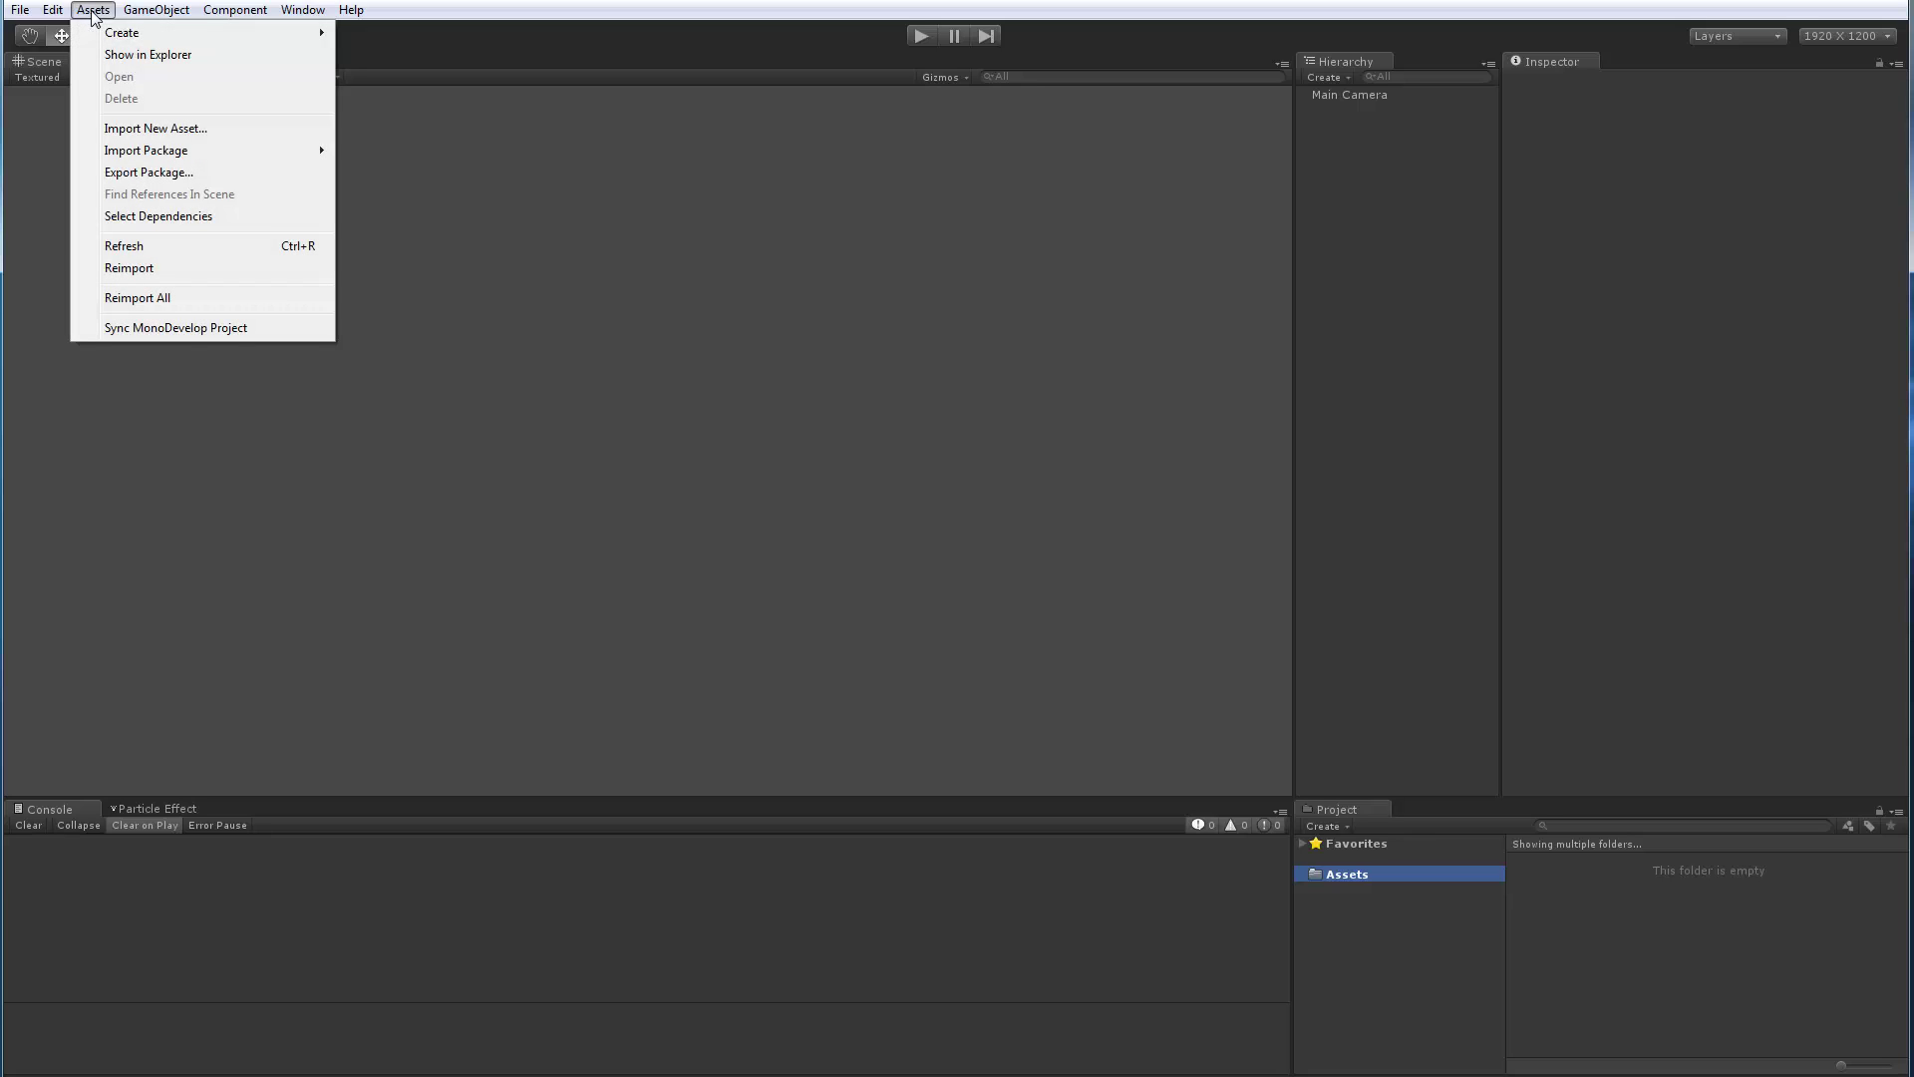
pyautogui.moveTo(120, 157)
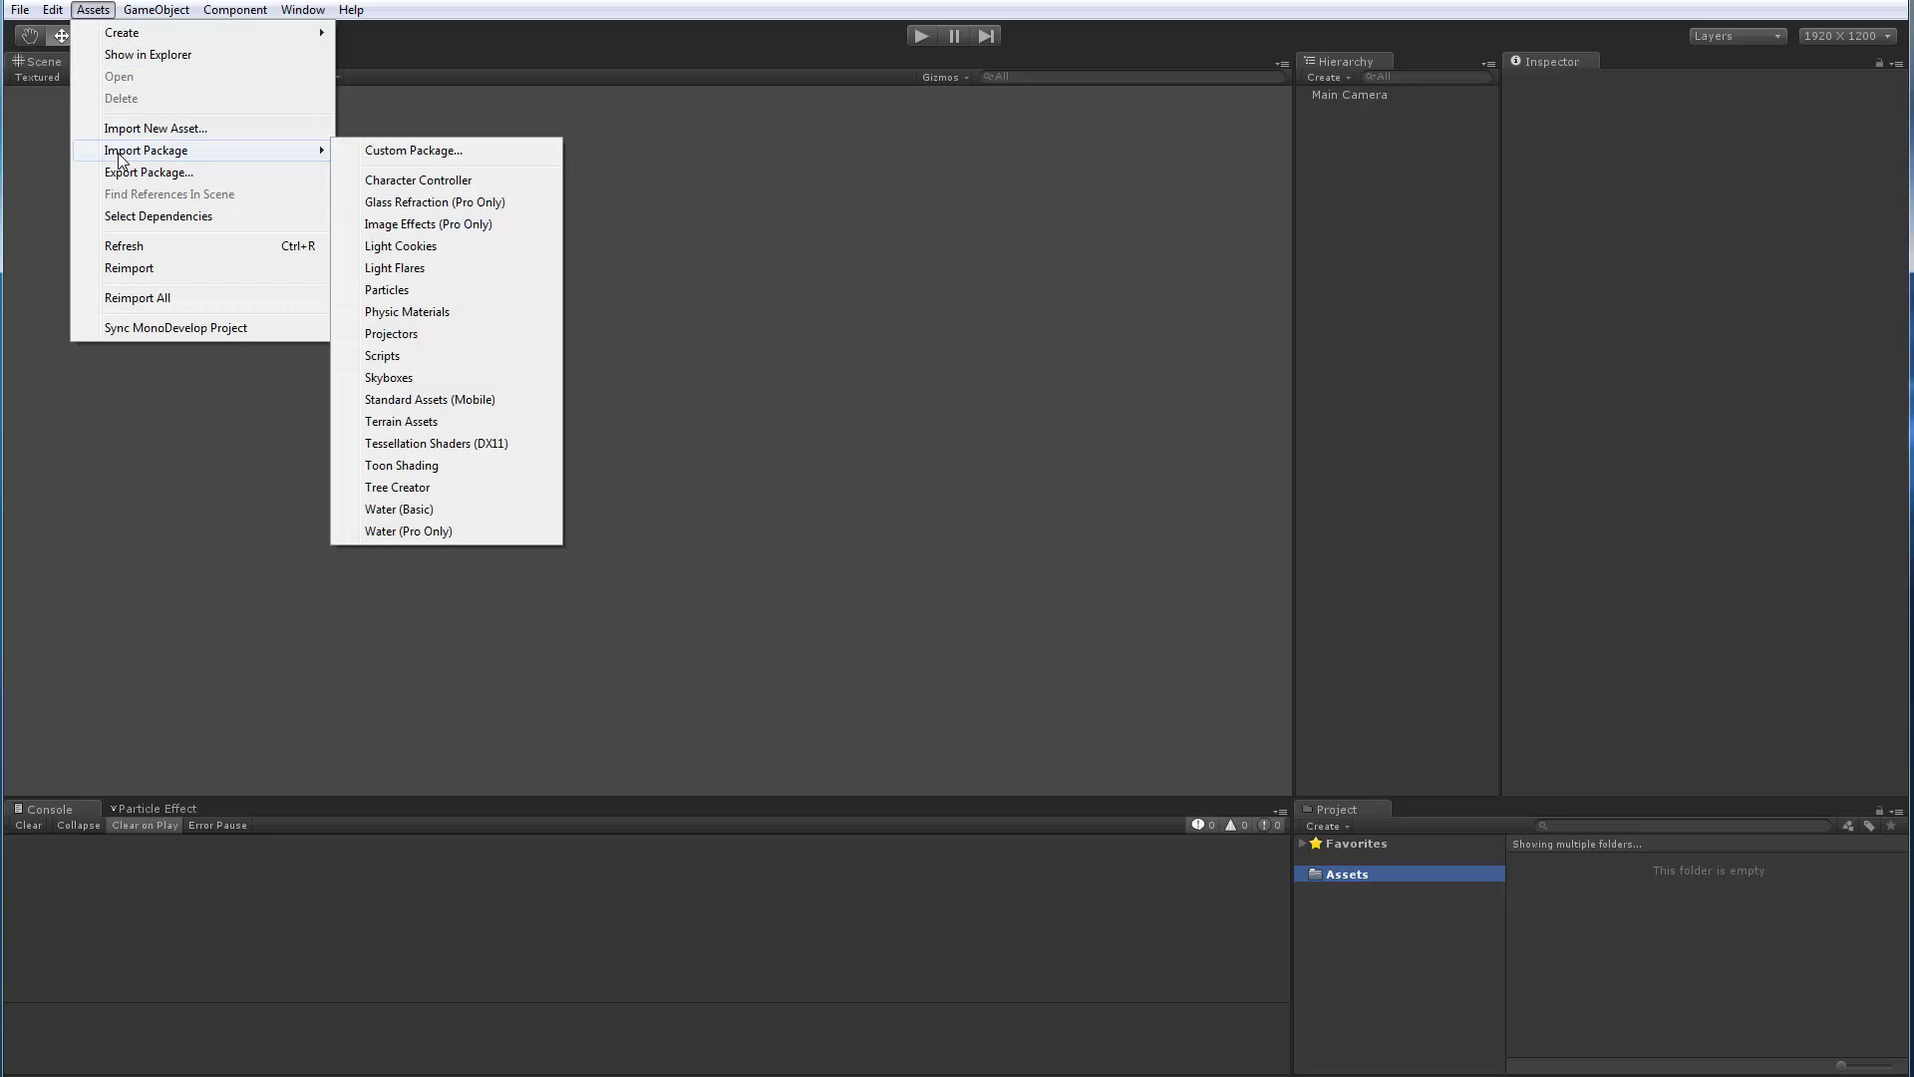
pyautogui.click(373, 152)
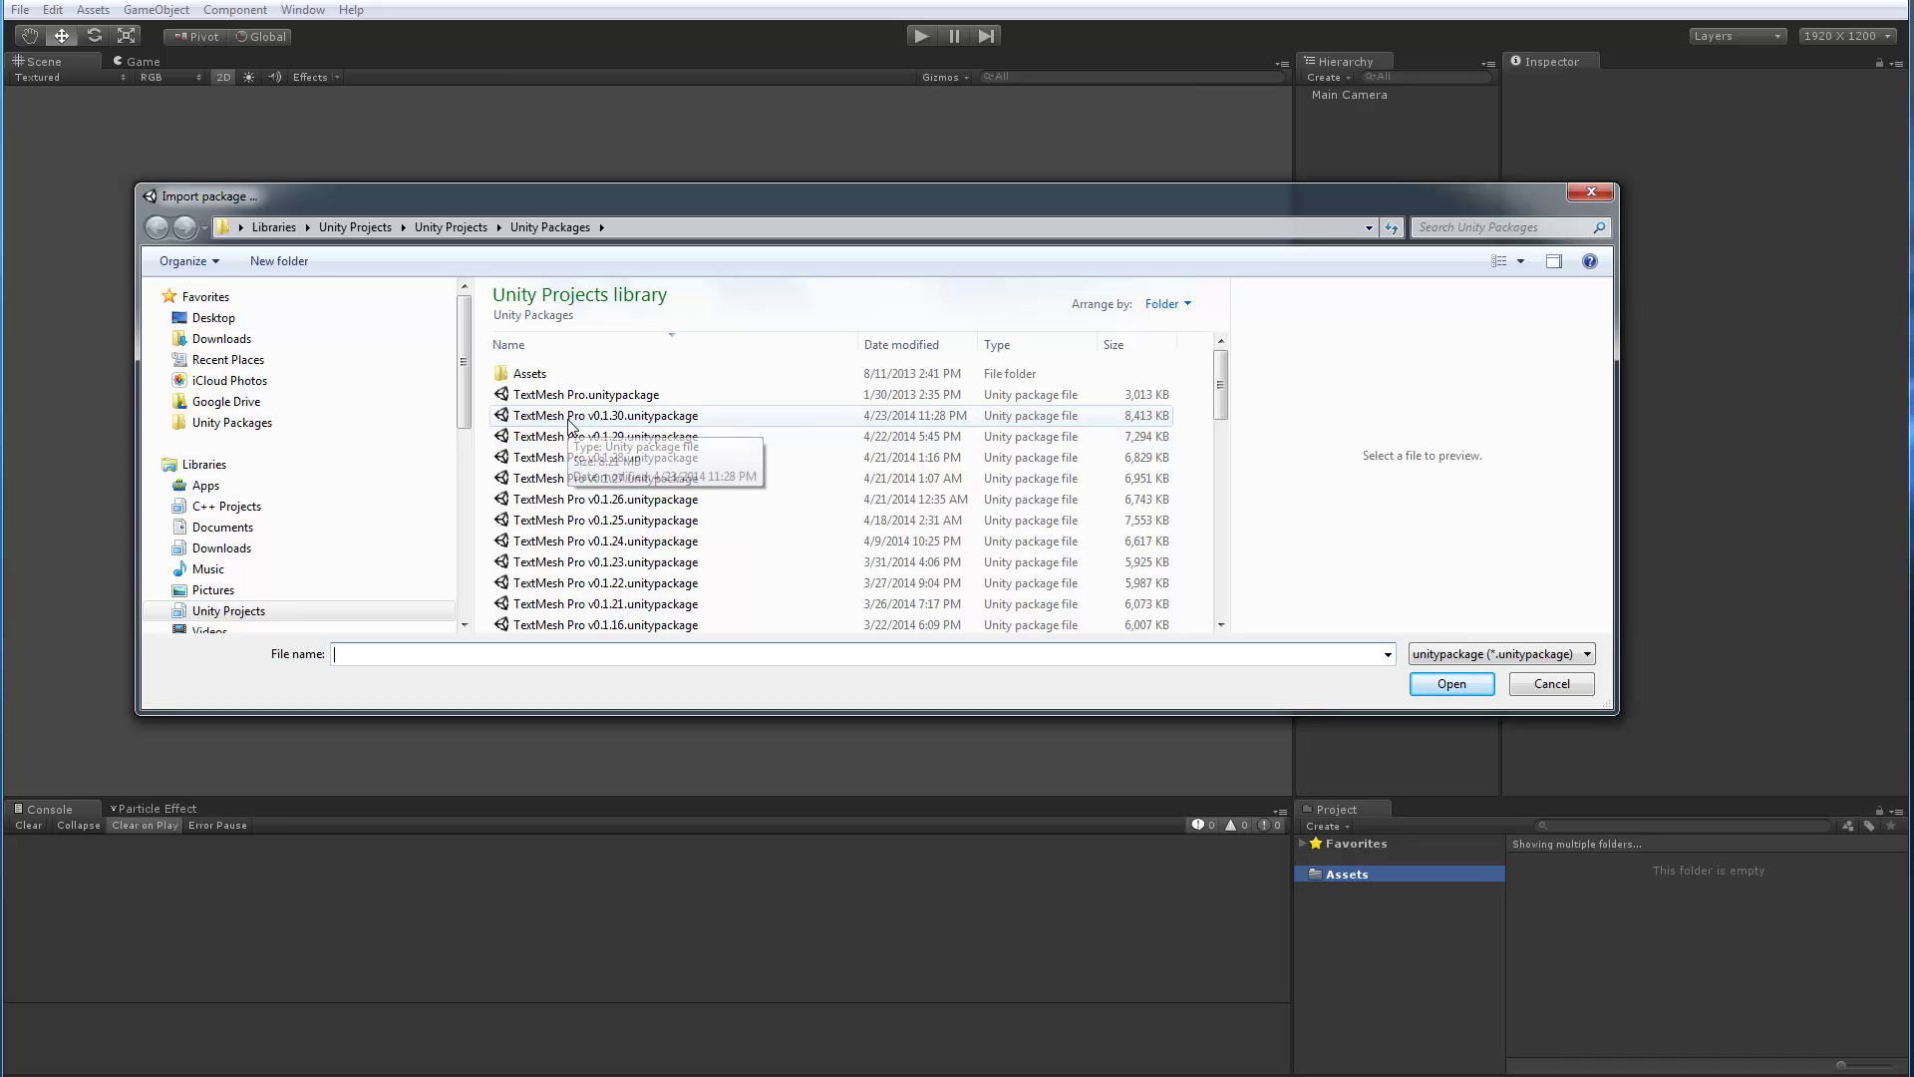
pyautogui.click(570, 420)
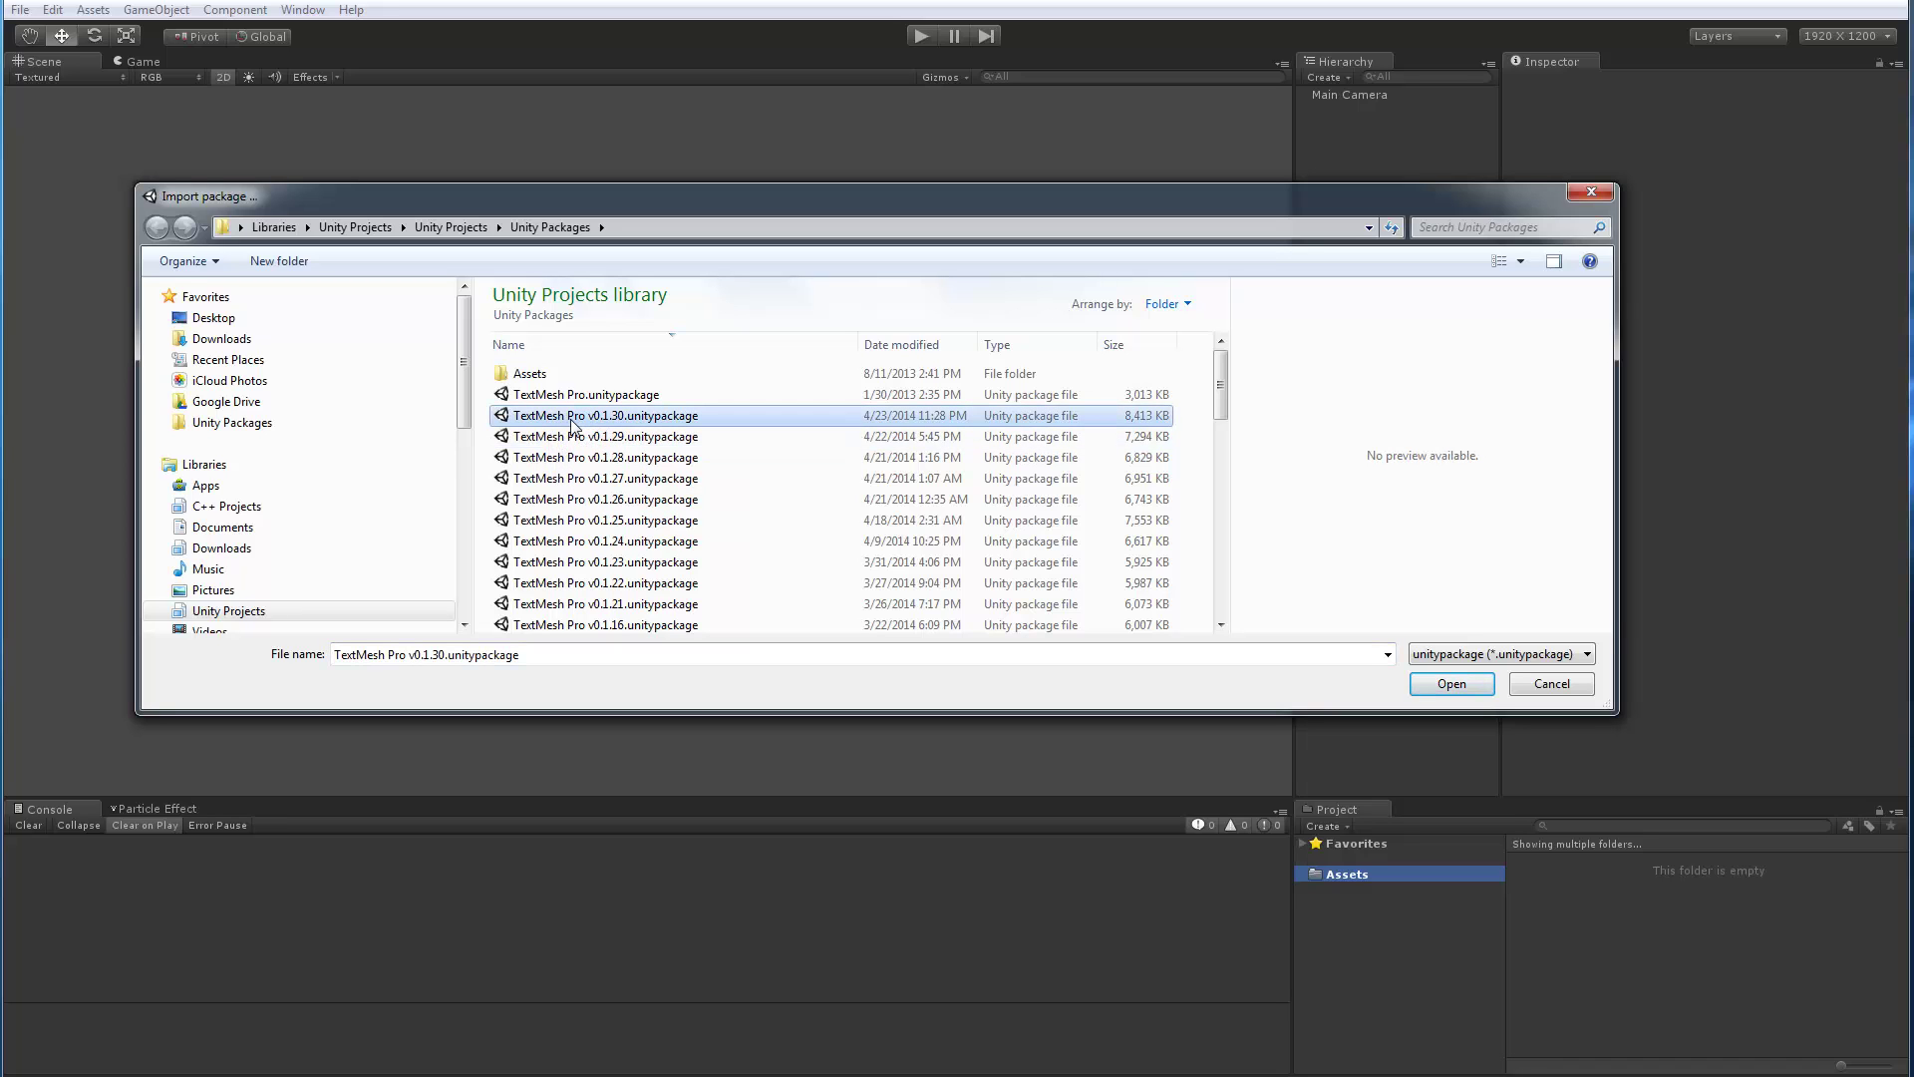
pyautogui.click(1438, 686)
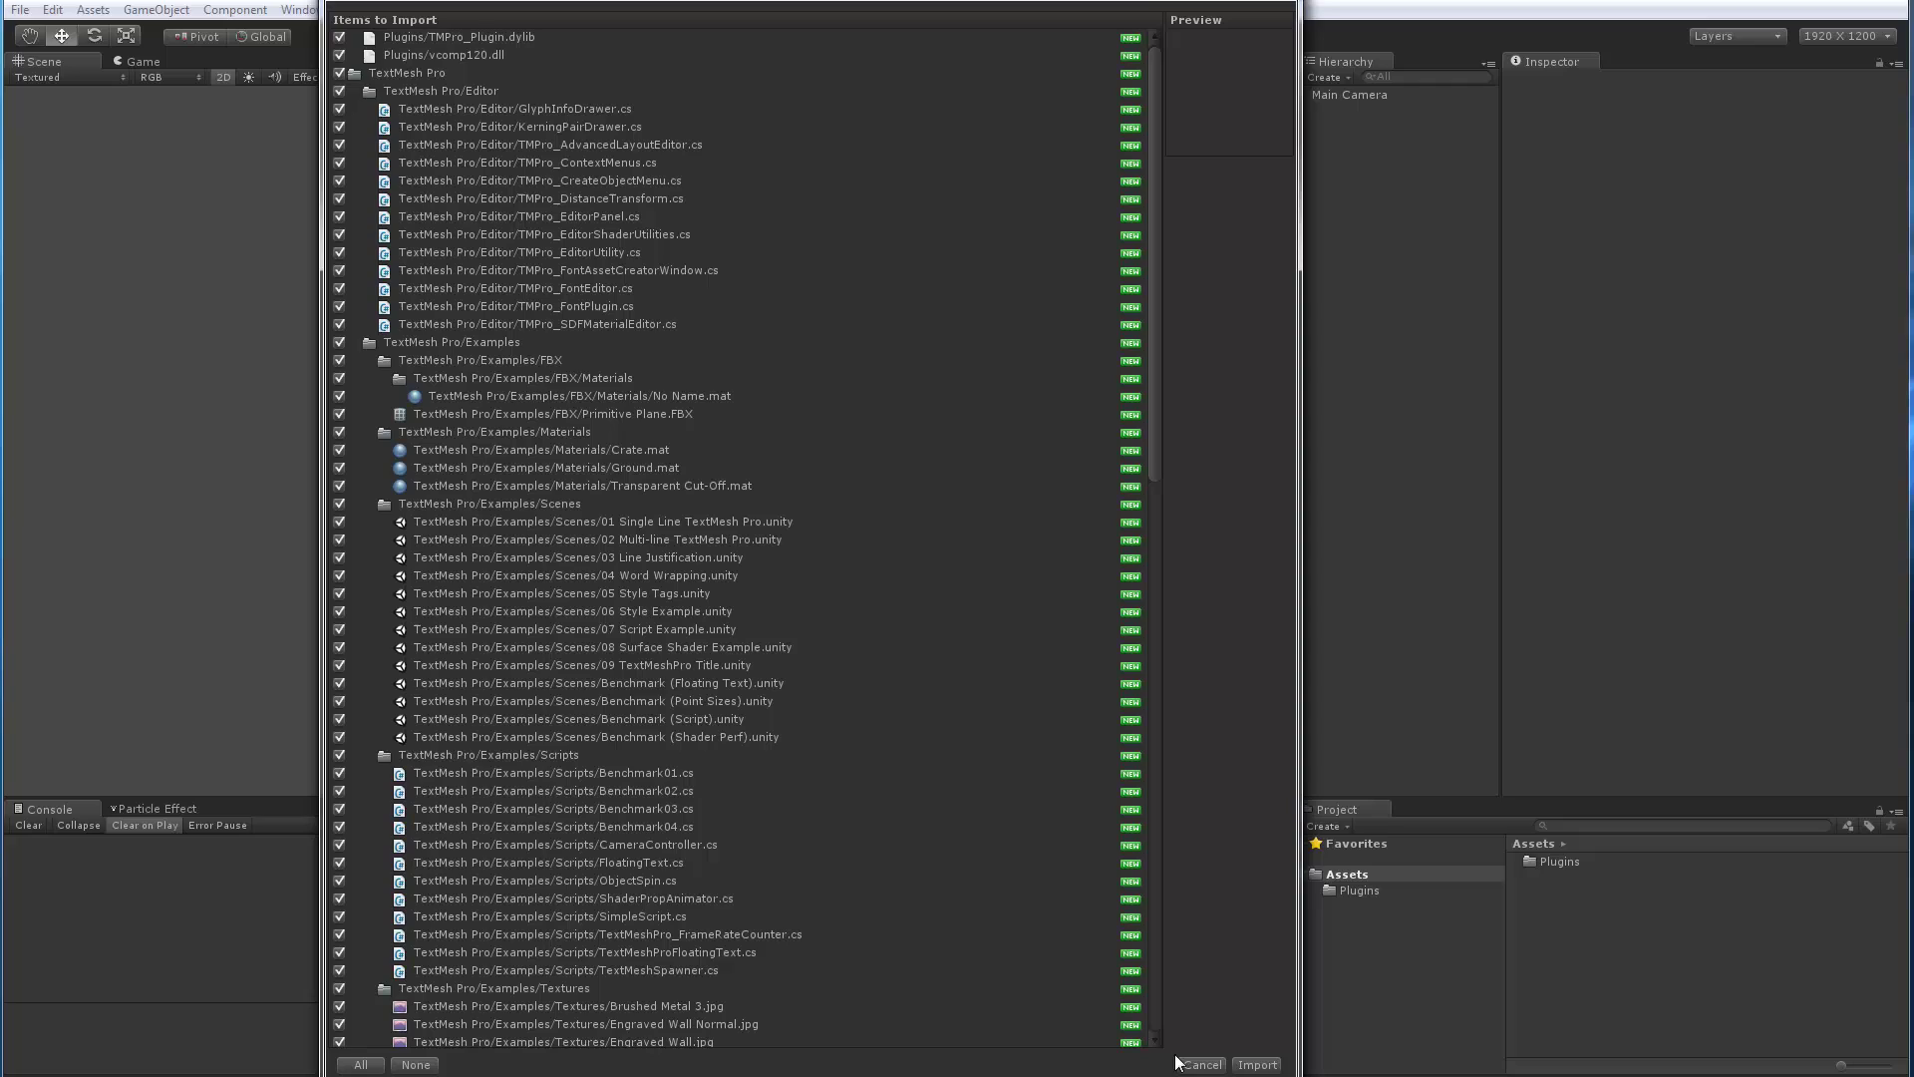
pyautogui.click(1255, 1064)
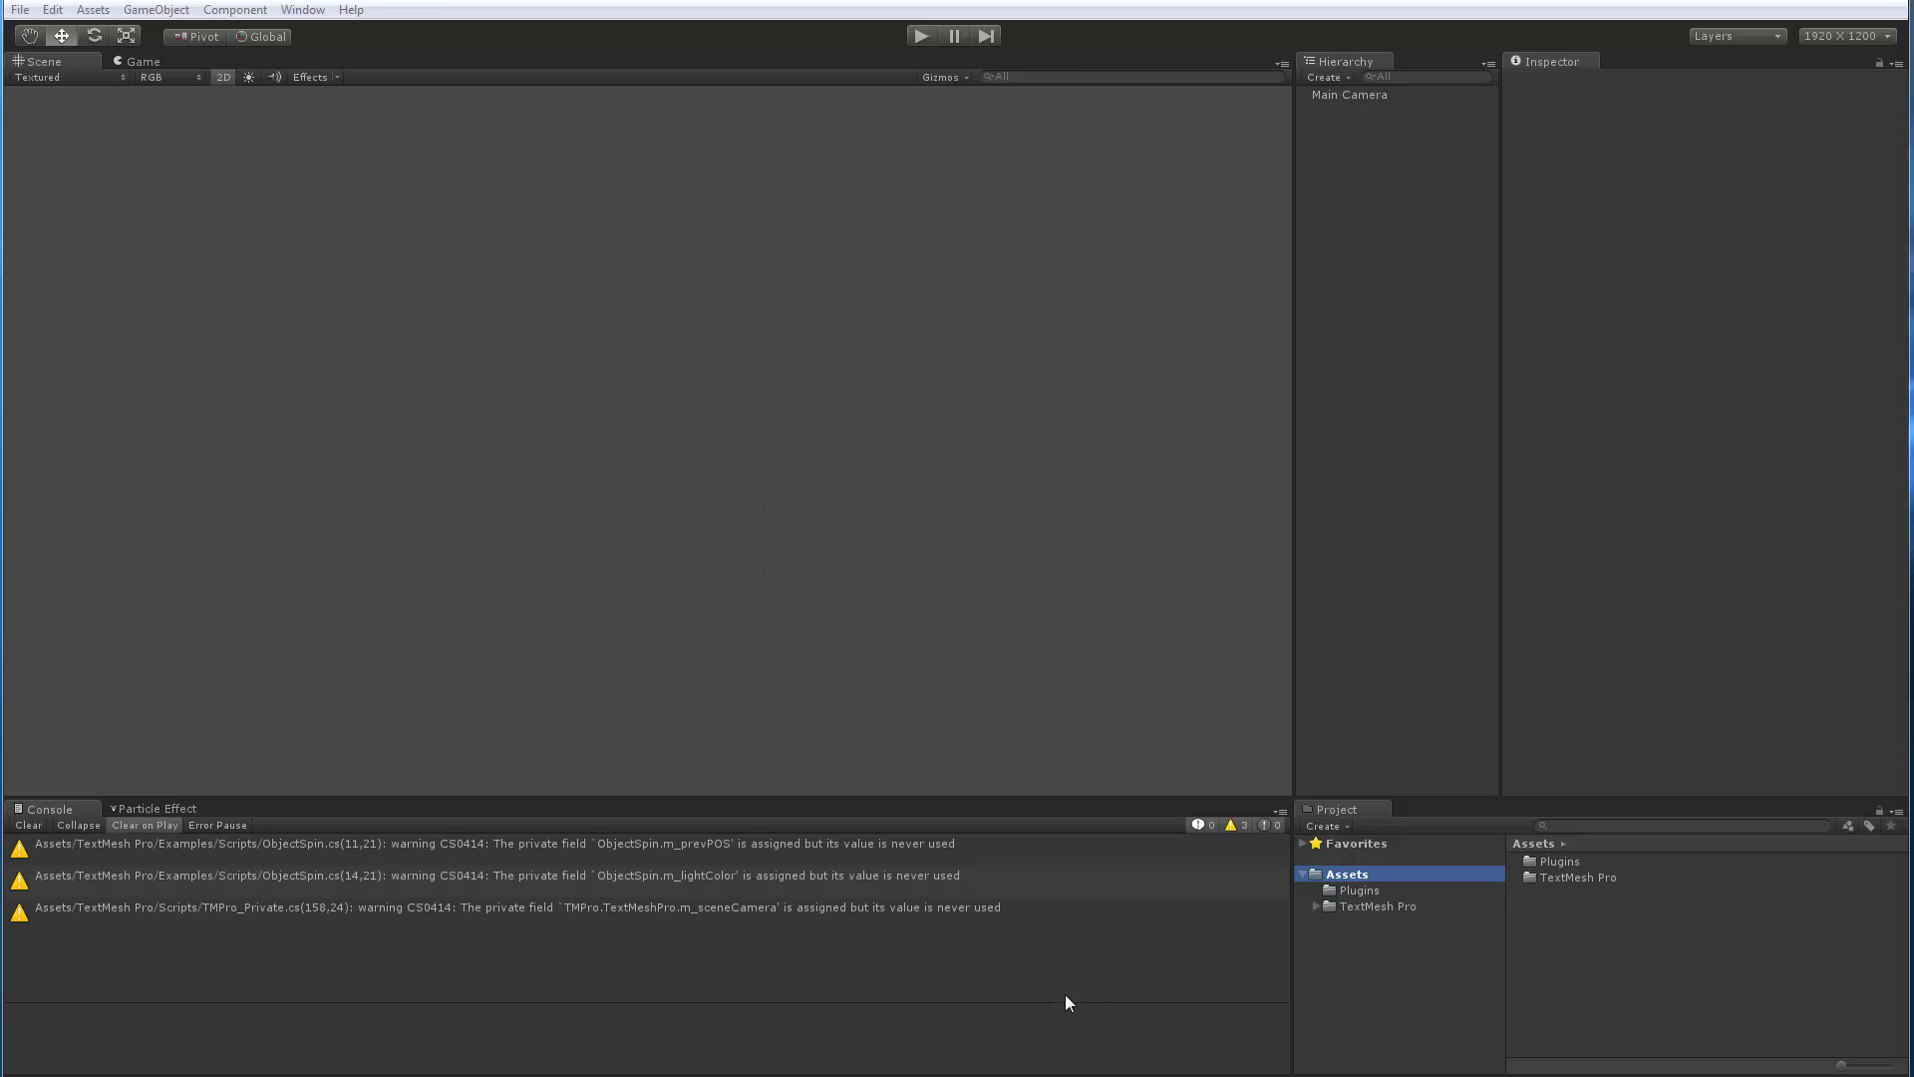
pyautogui.click(29, 825)
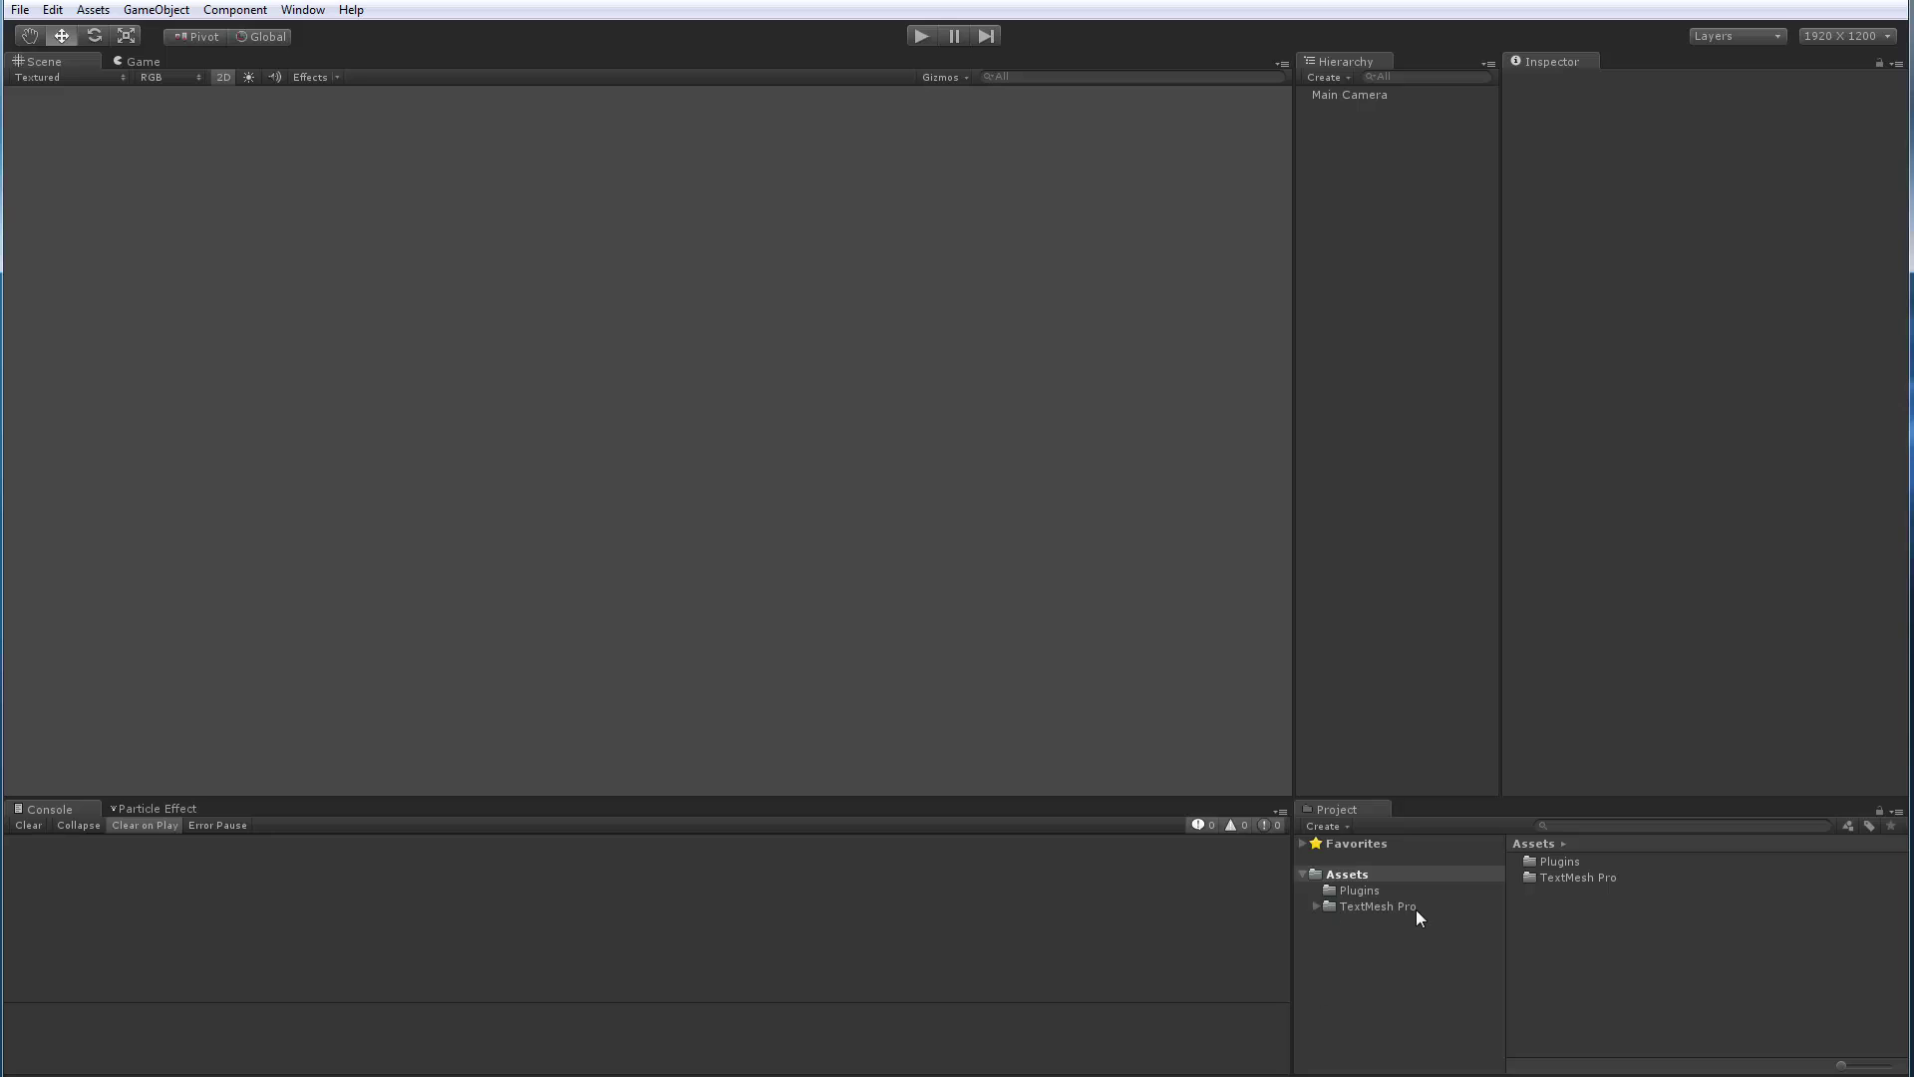
# Examine the individual files in the Plugins folder and the contents of TextMesh Pro's Editor folder
pyautogui.click(1352, 891)
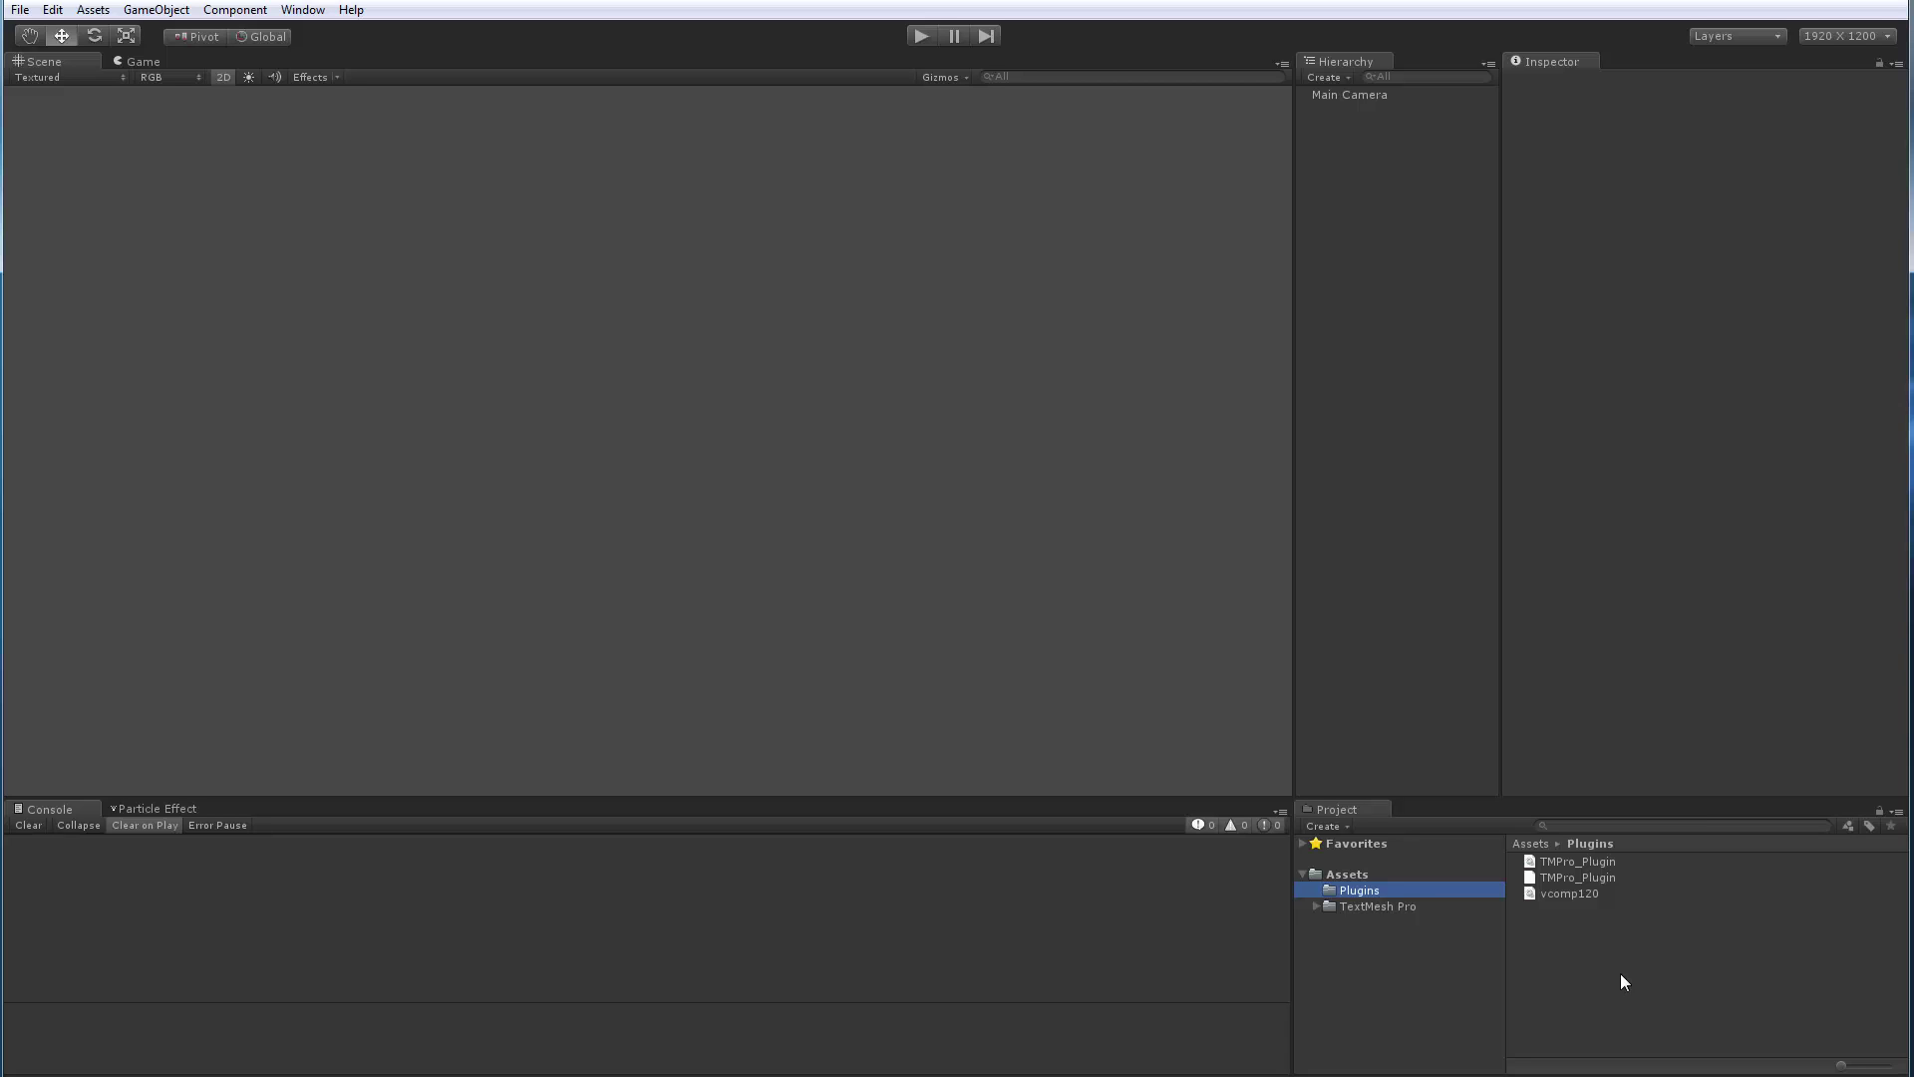
pyautogui.click(1577, 864)
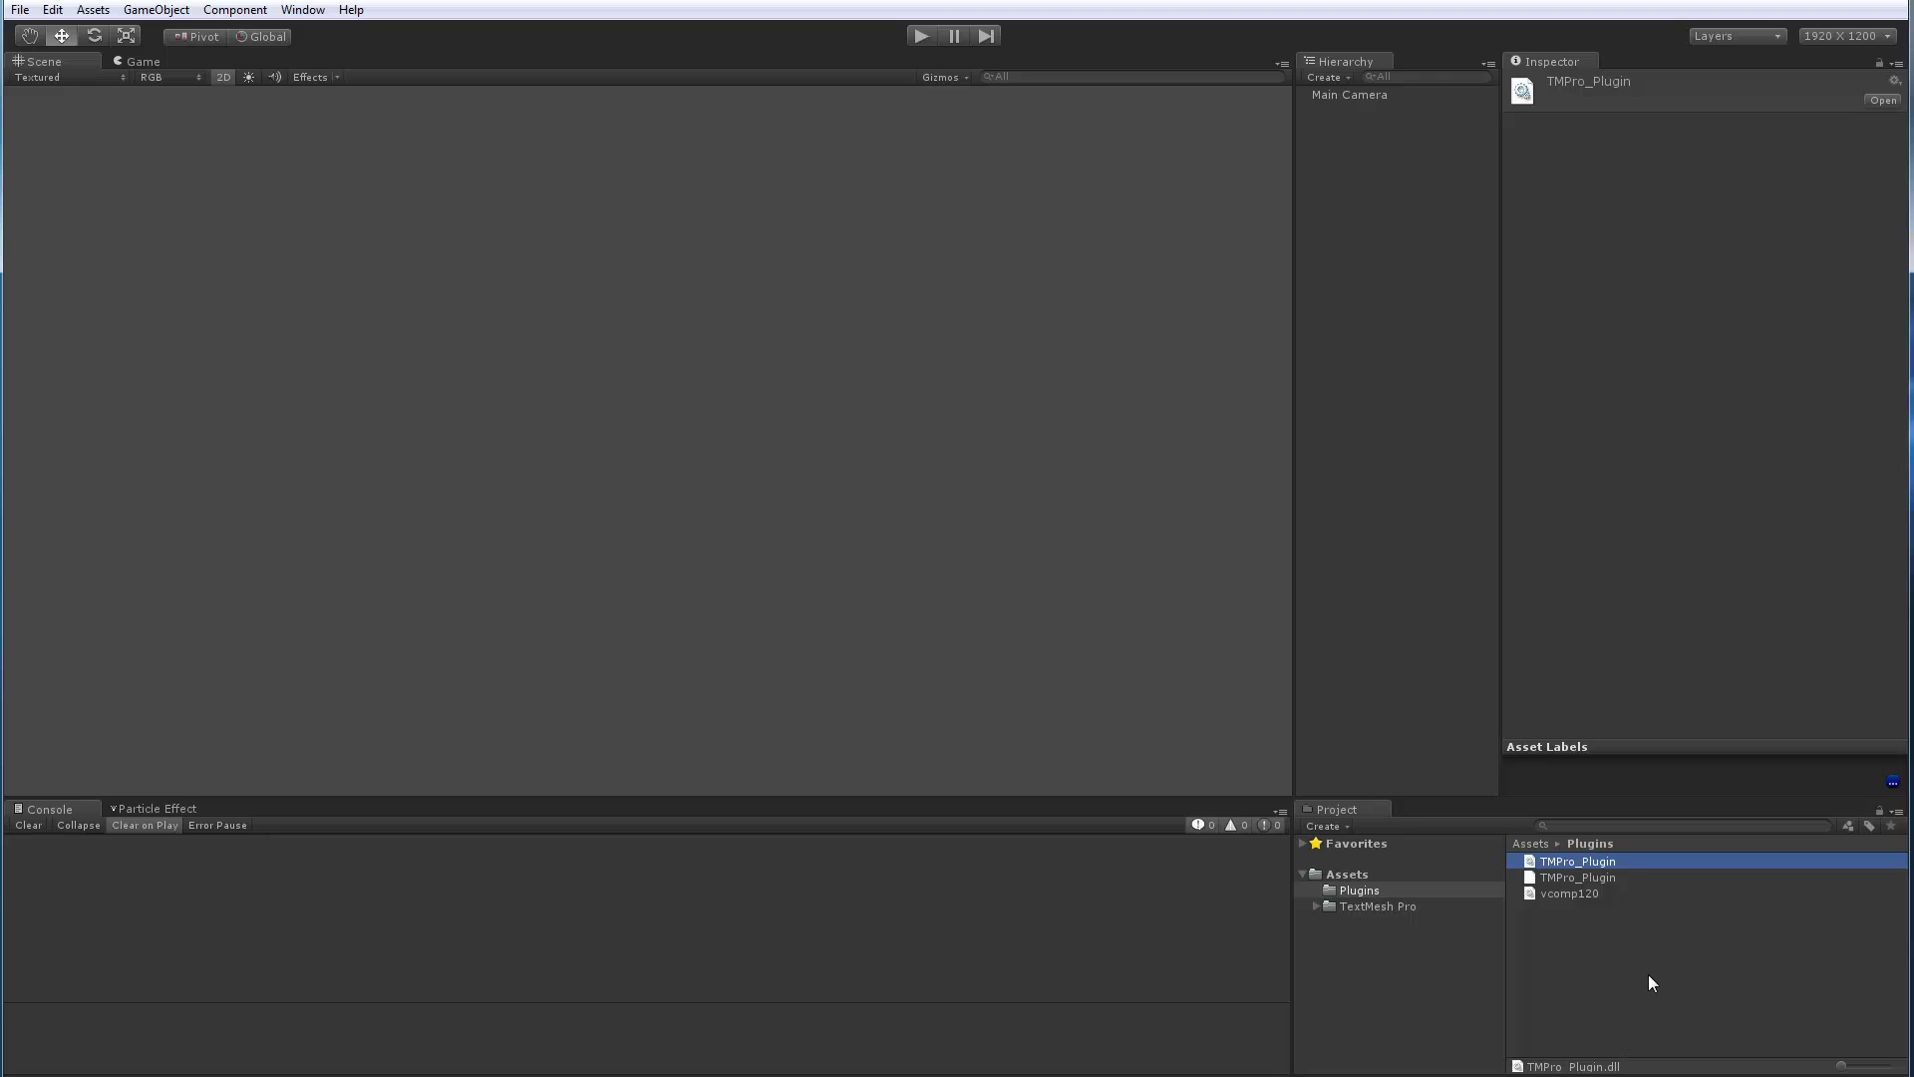
pyautogui.click(1561, 895)
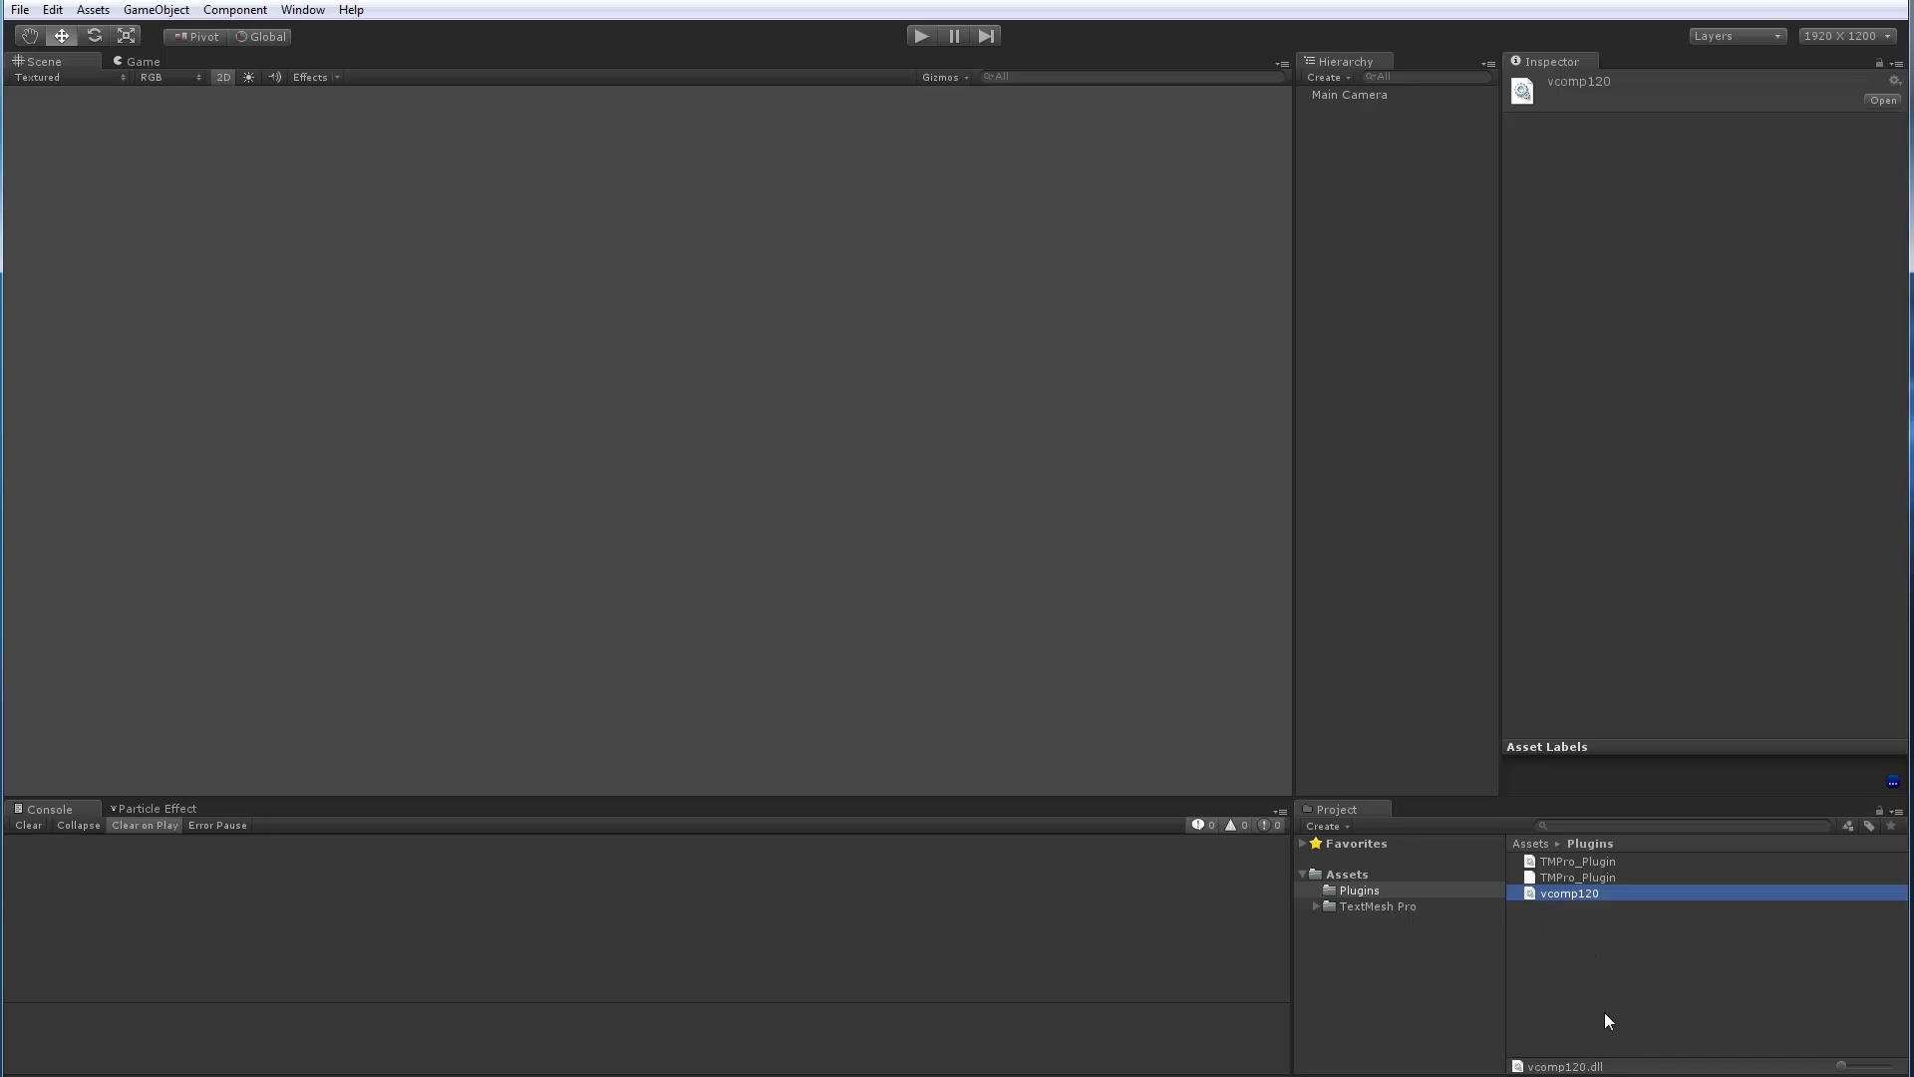
pyautogui.click(1565, 878)
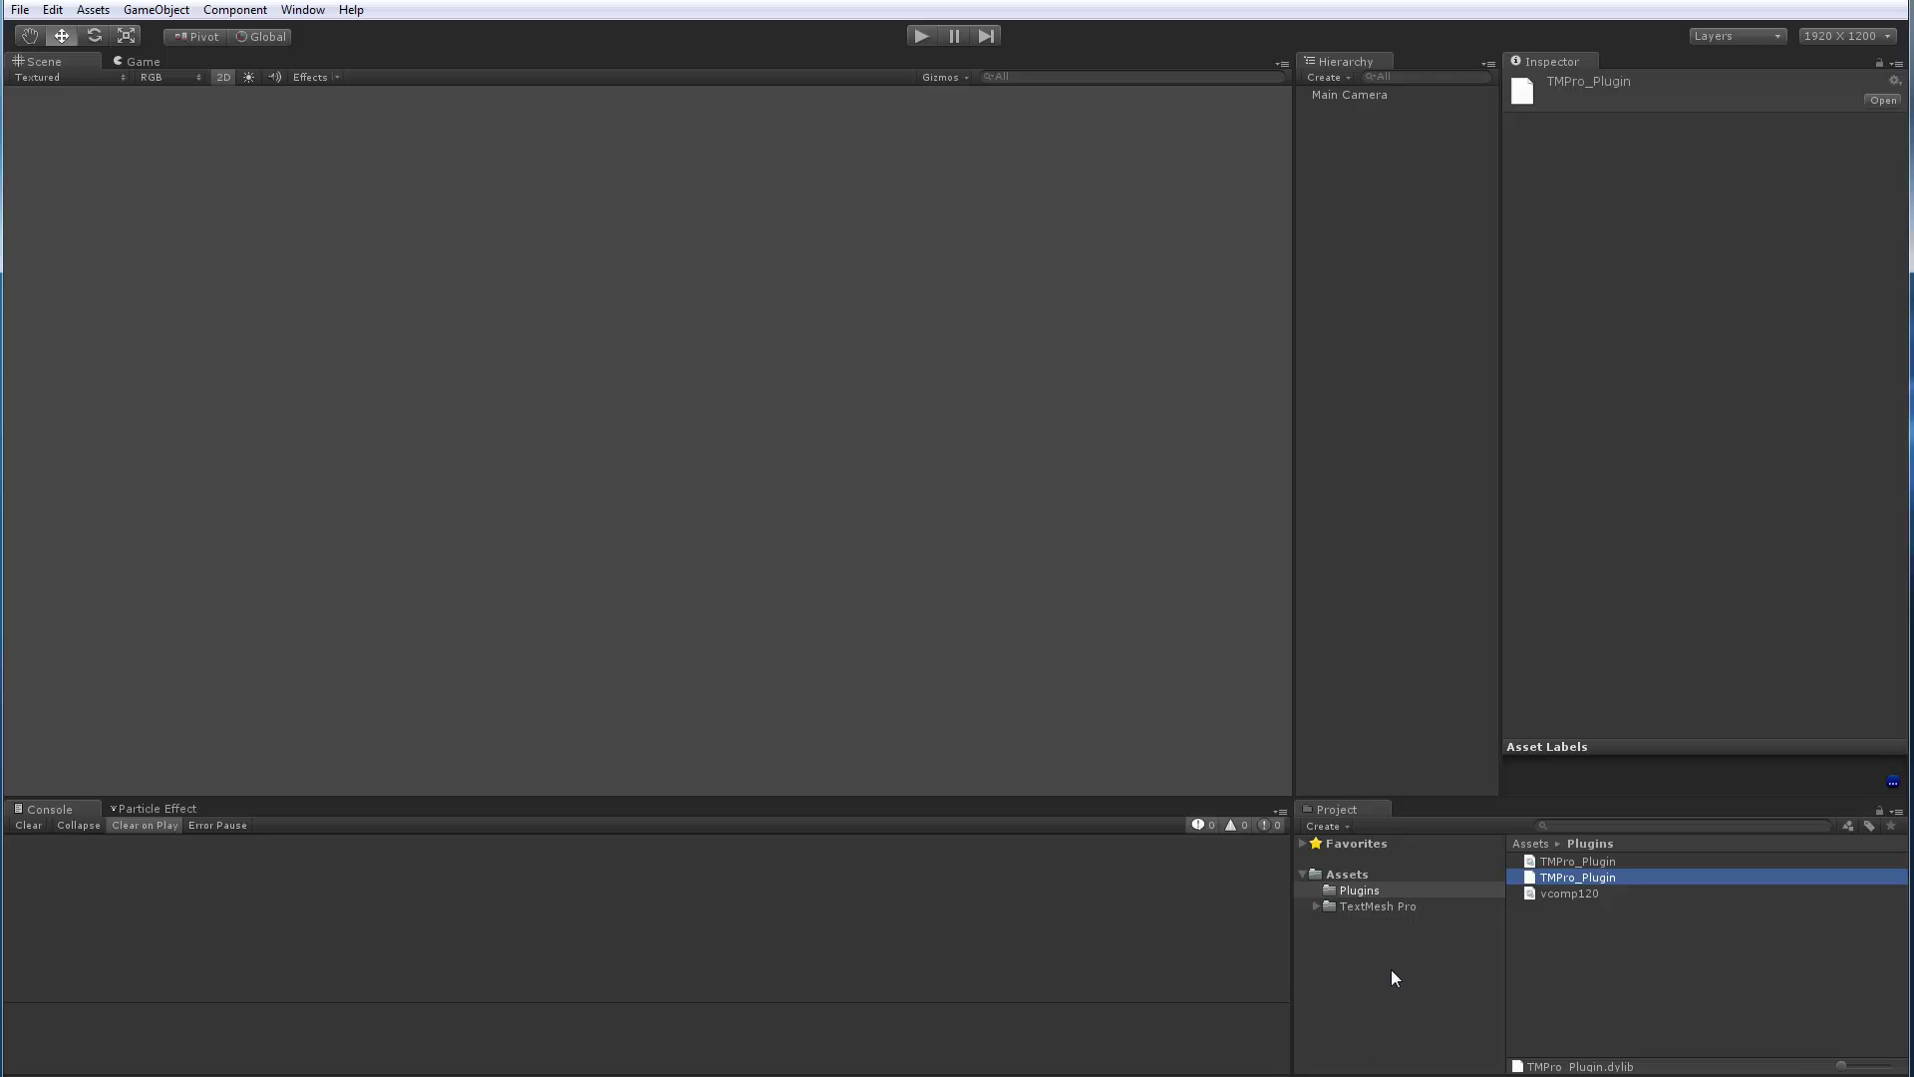
pyautogui.click(1362, 906)
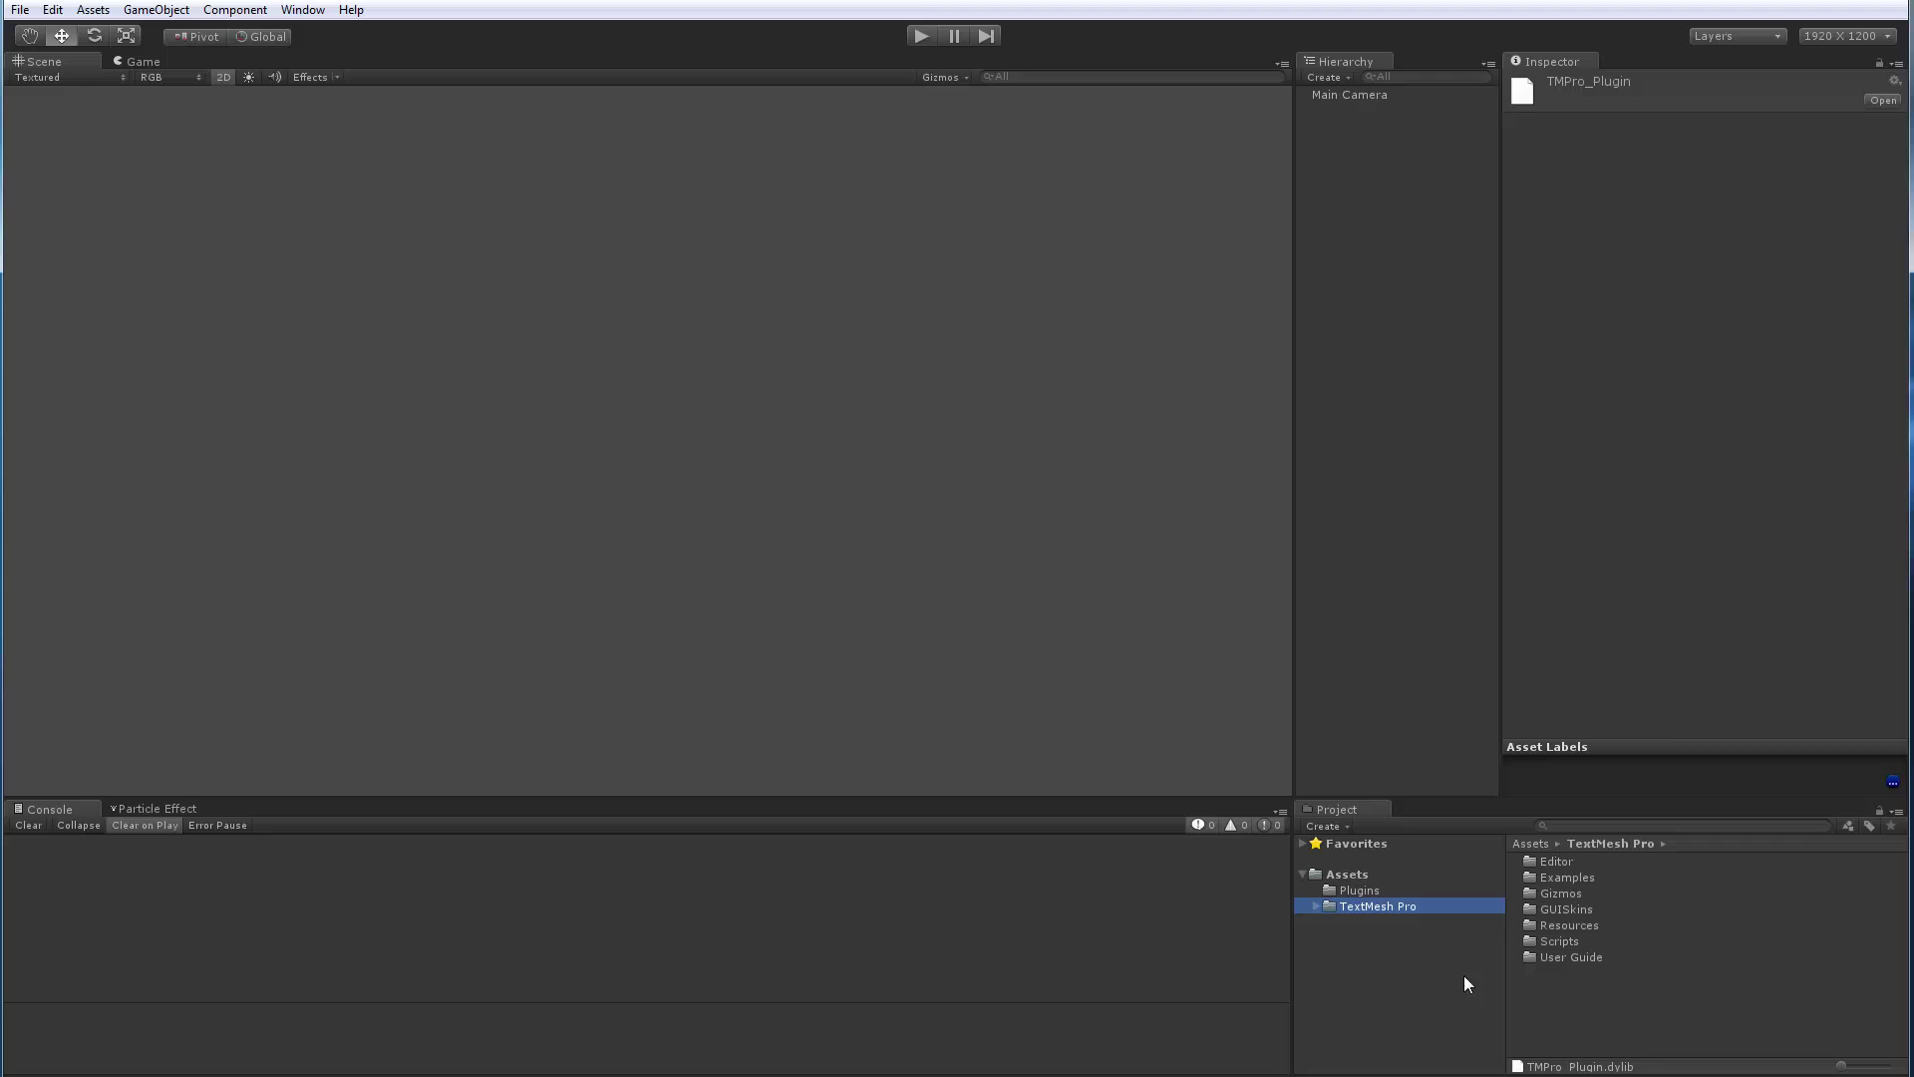
pyautogui.click(1316, 907)
pyautogui.click(1368, 922)
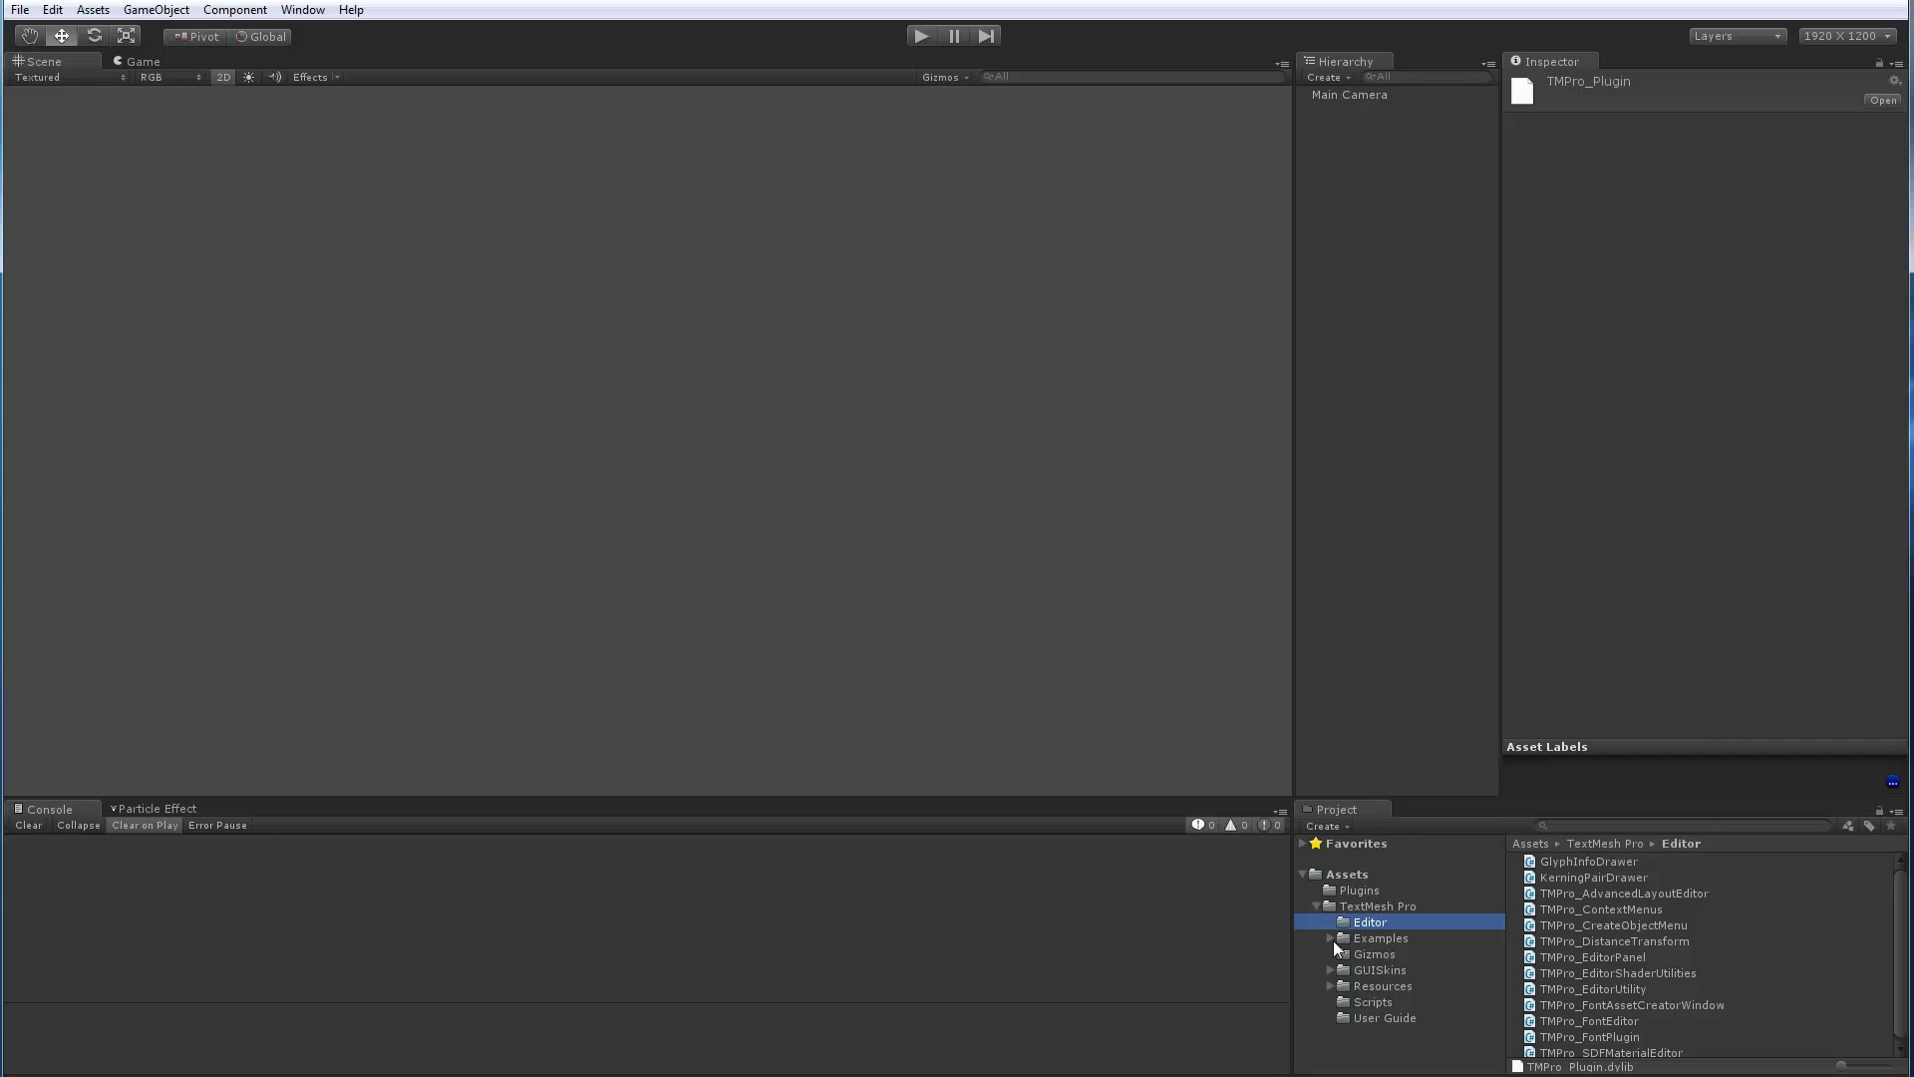
# Open the example scene 09 TextMeshPro Title from the Examples/Scenes folder without saving the untitled scene
pyautogui.click(1378, 939)
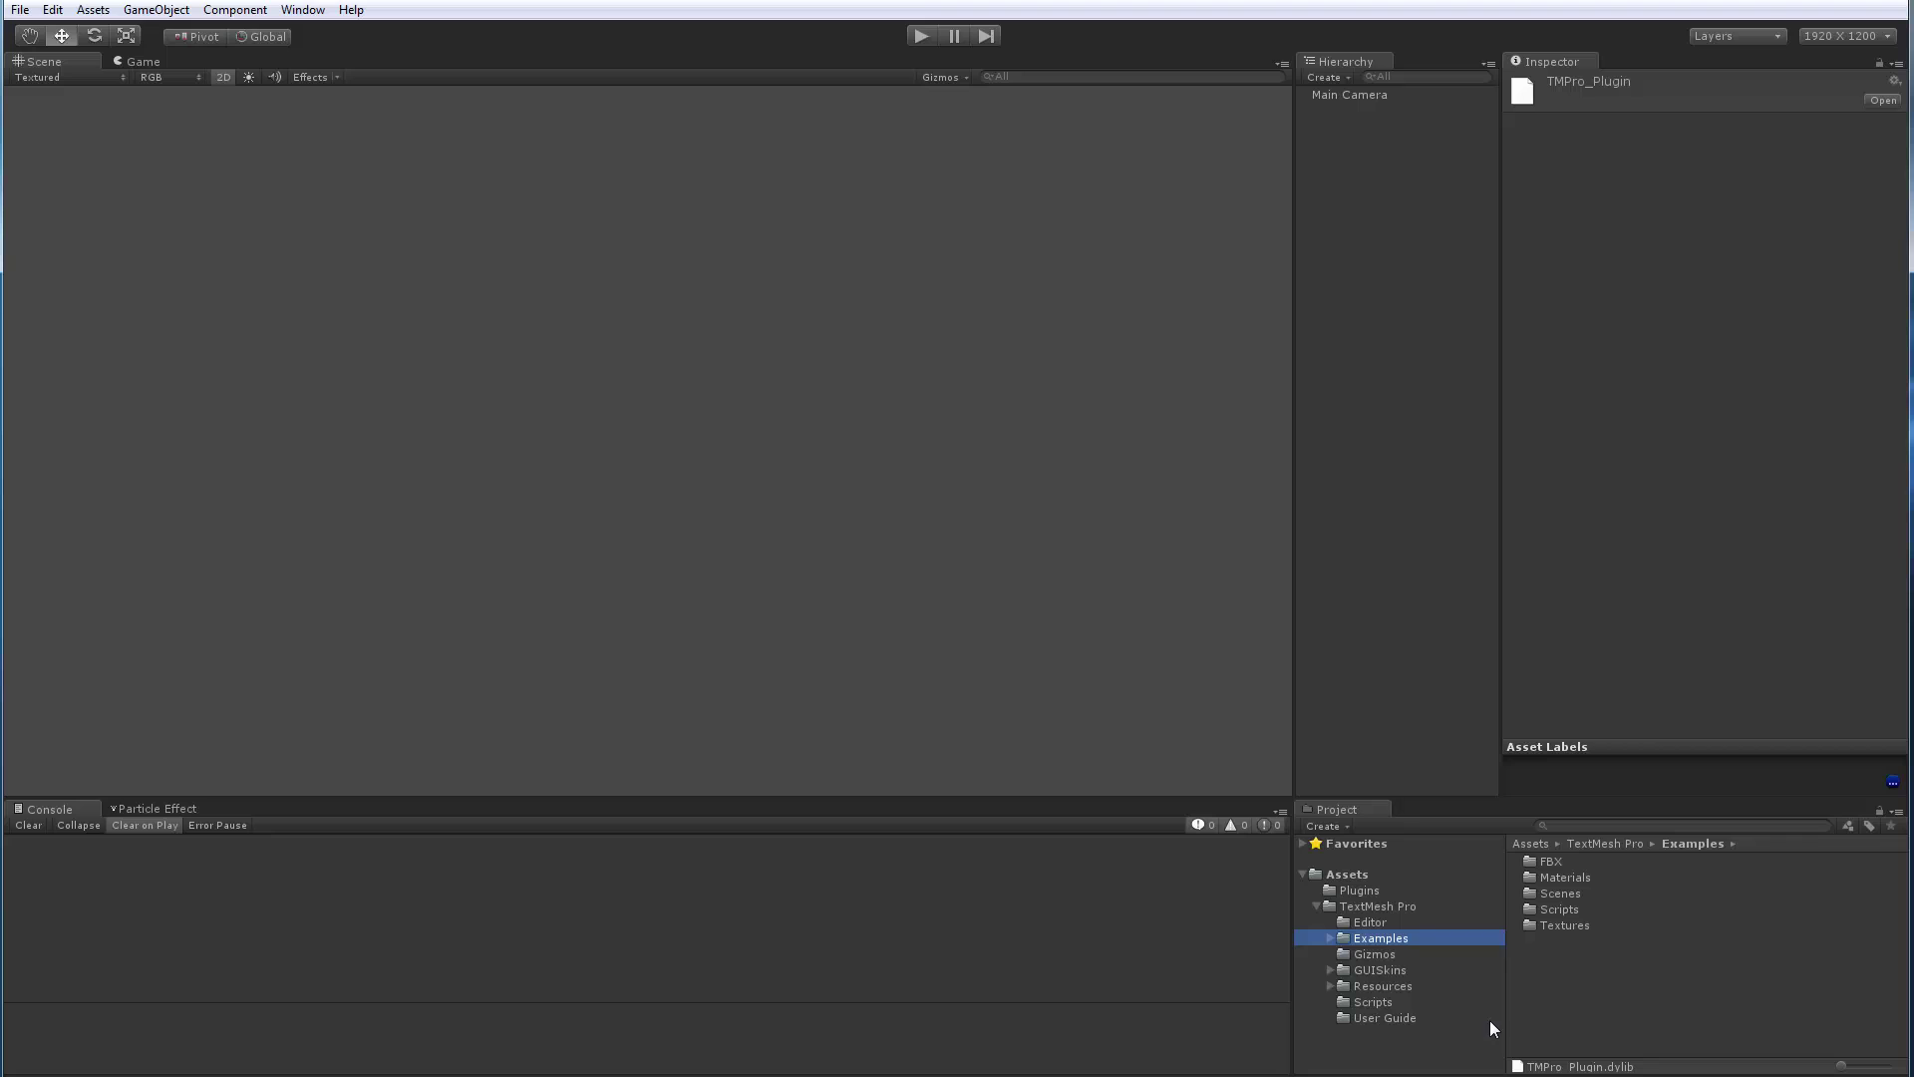
pyautogui.click(1330, 938)
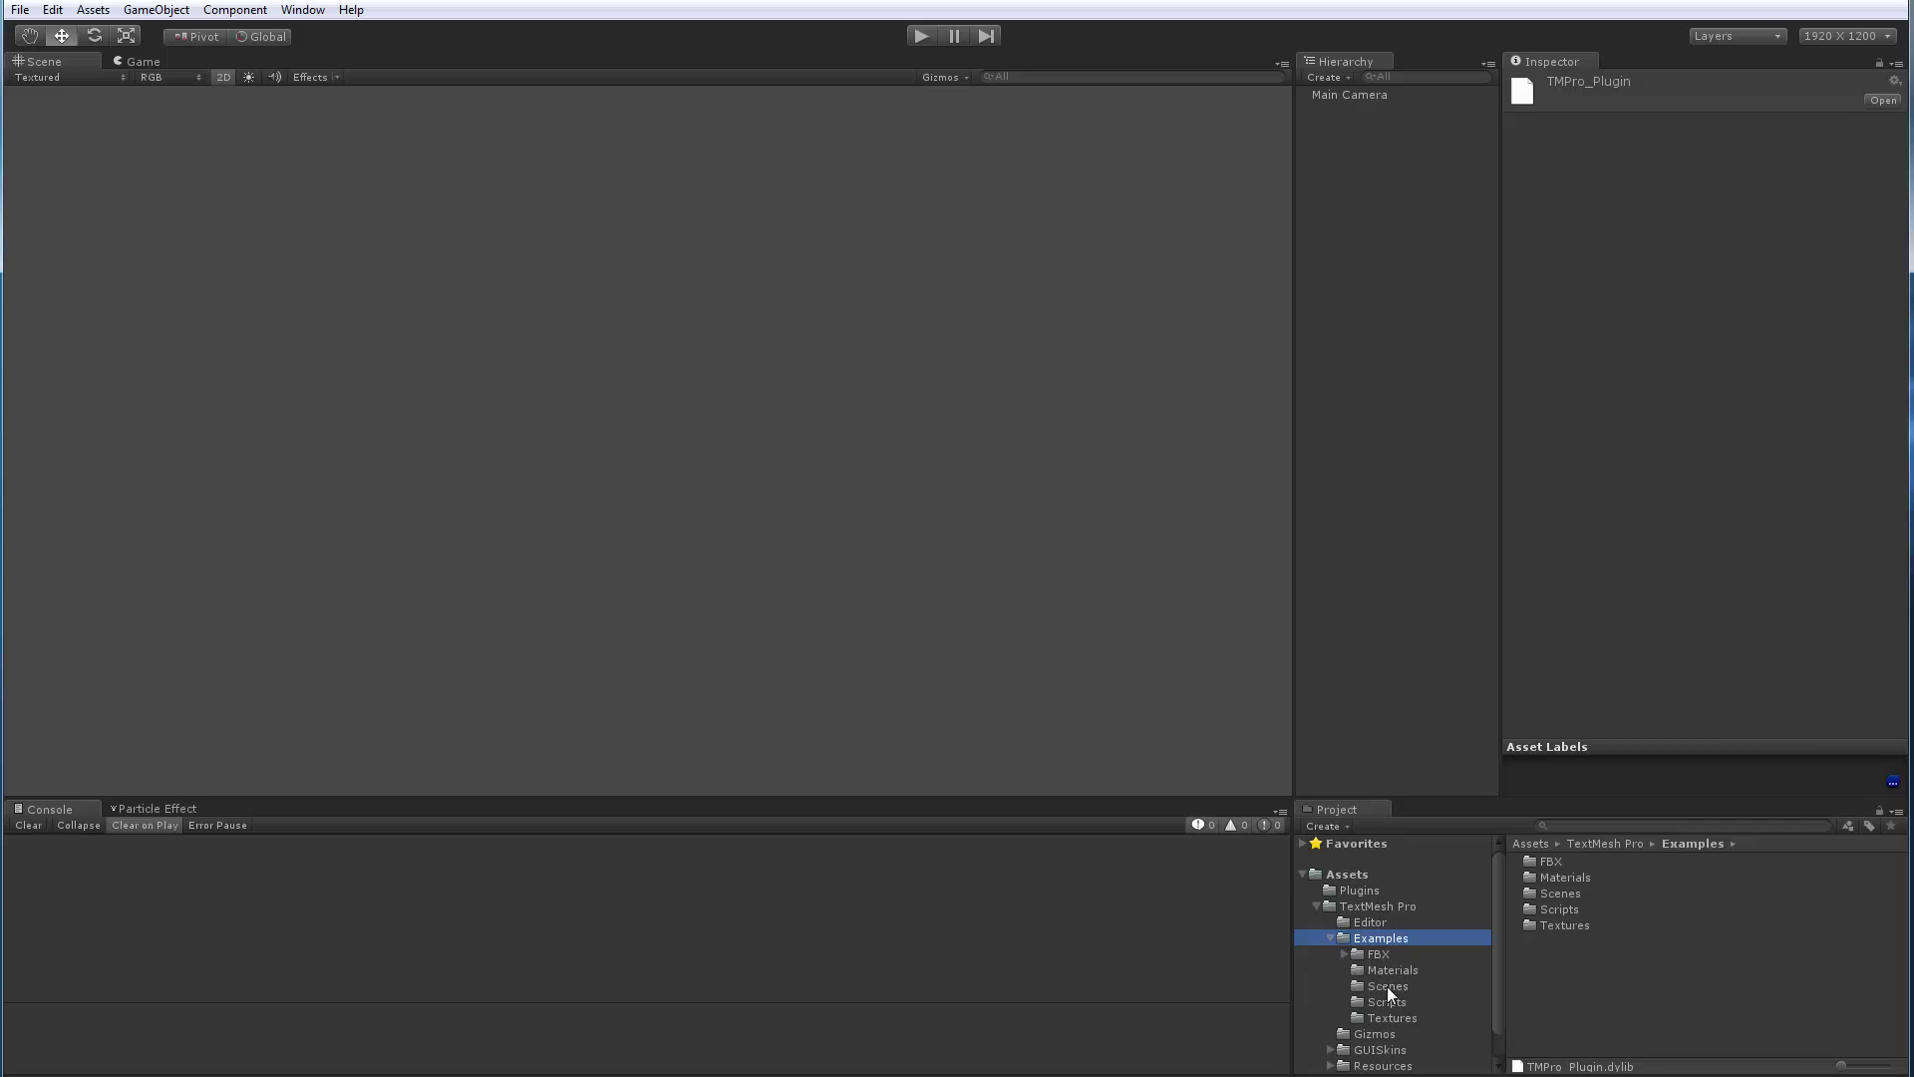
pyautogui.doubleClick(1547, 894)
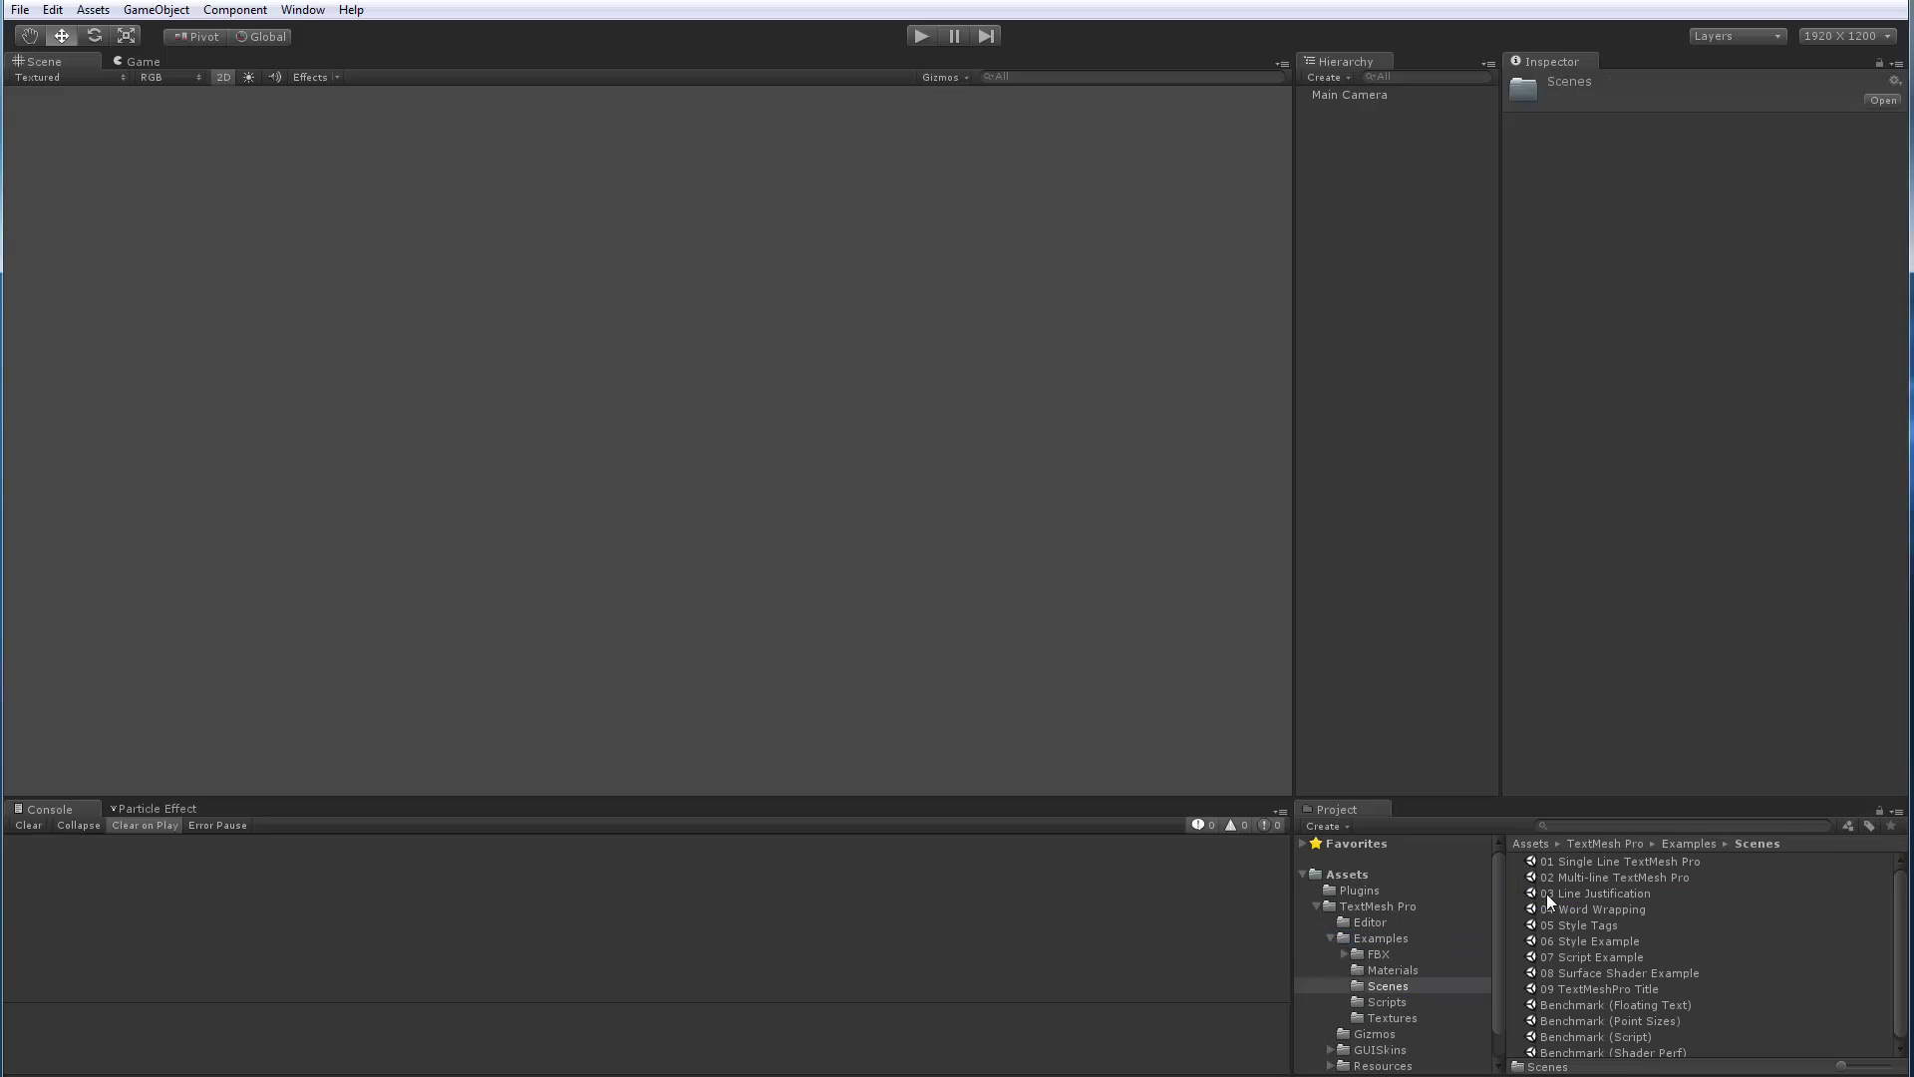
pyautogui.scroll(-1, 1660, 930)
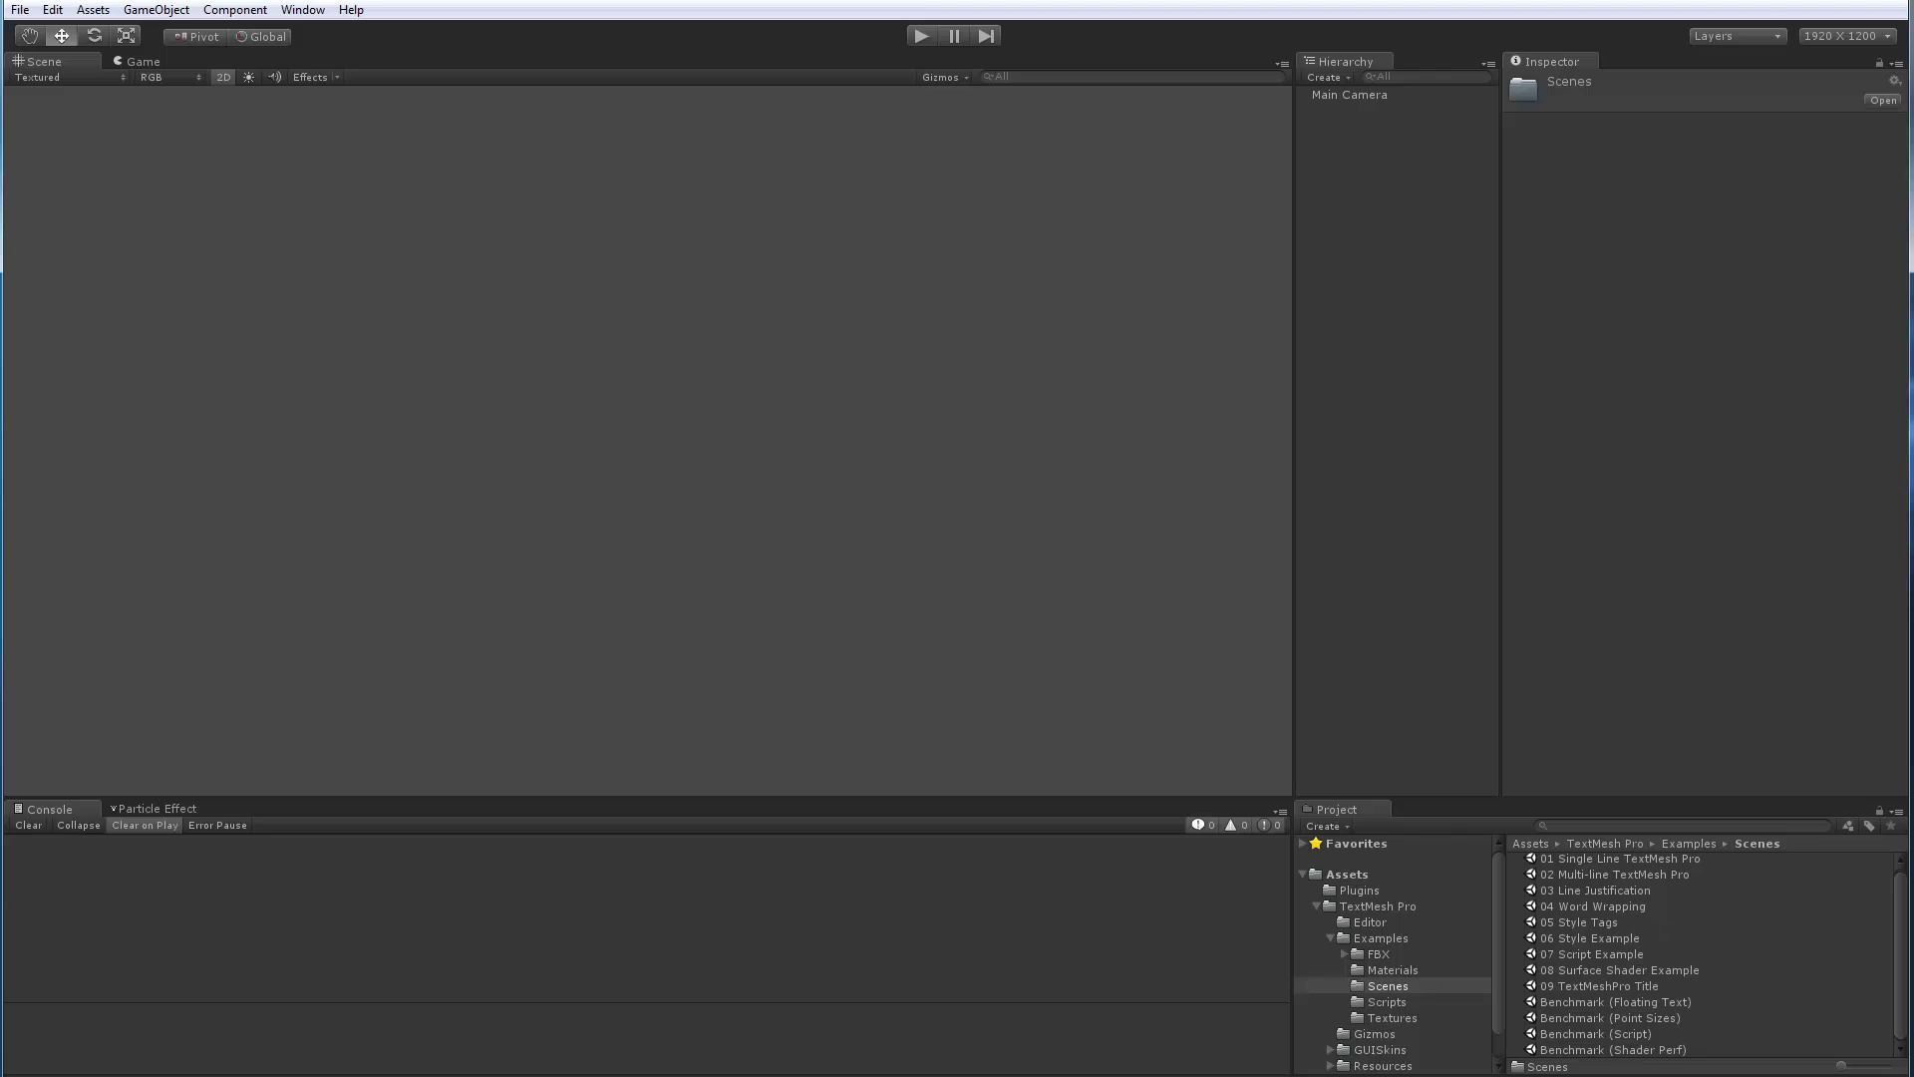
pyautogui.doubleClick(1573, 990)
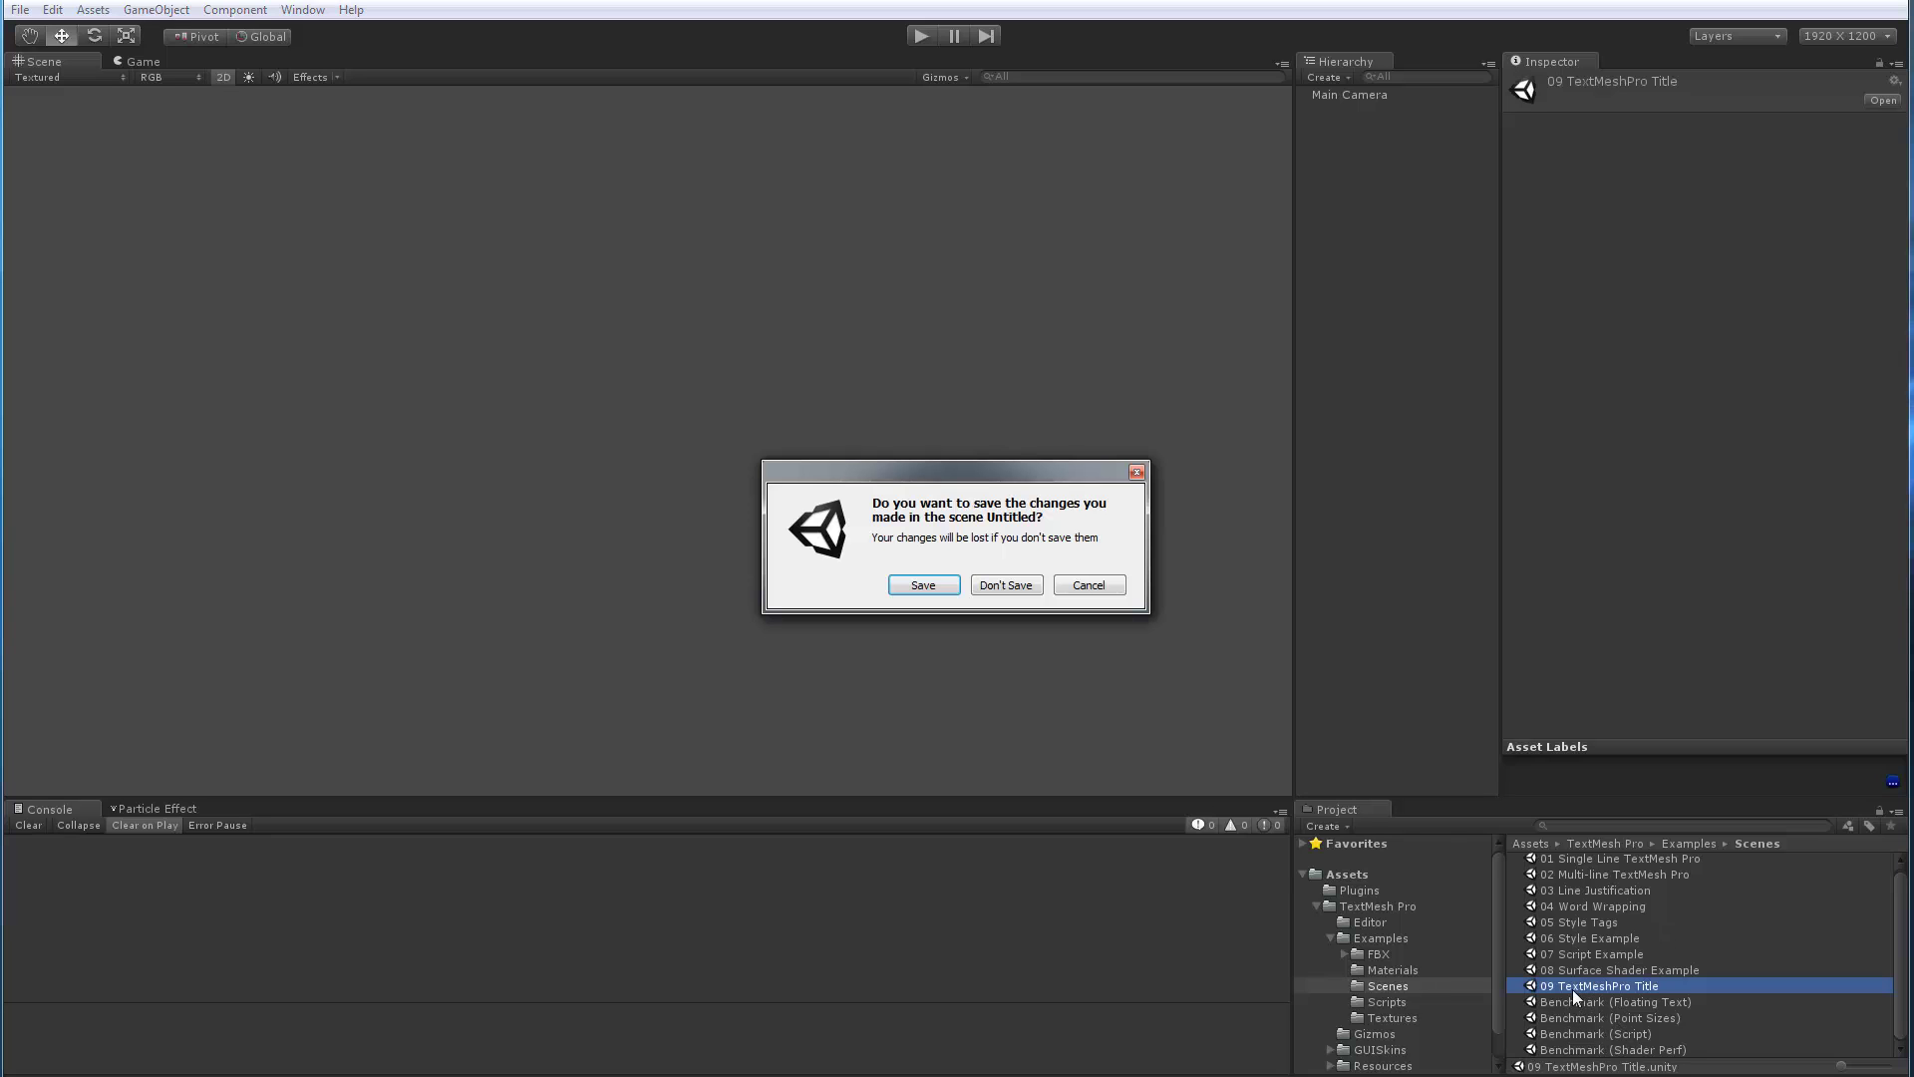
pyautogui.click(1009, 591)
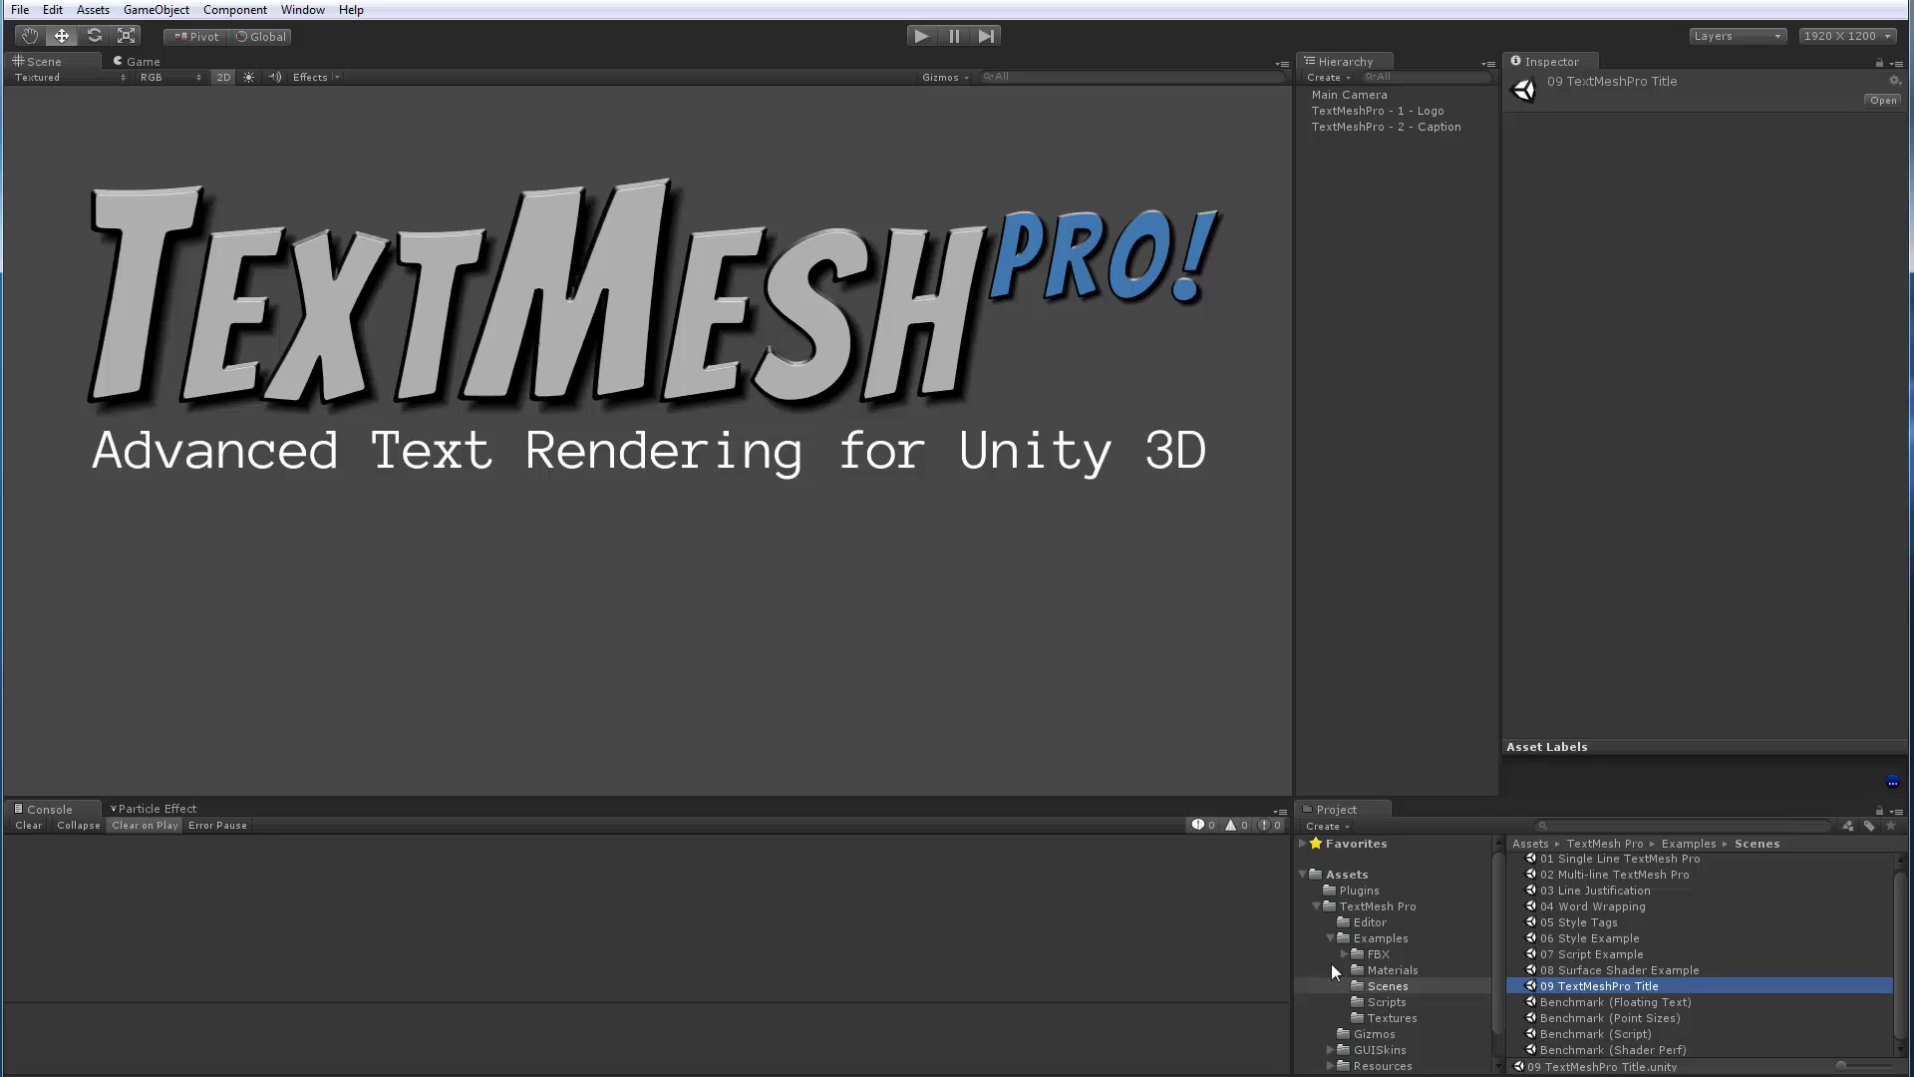
# Look through the example Scripts, the Examples subfolders and the Gizmos folder of TextMesh Pro
pyautogui.click(1379, 1003)
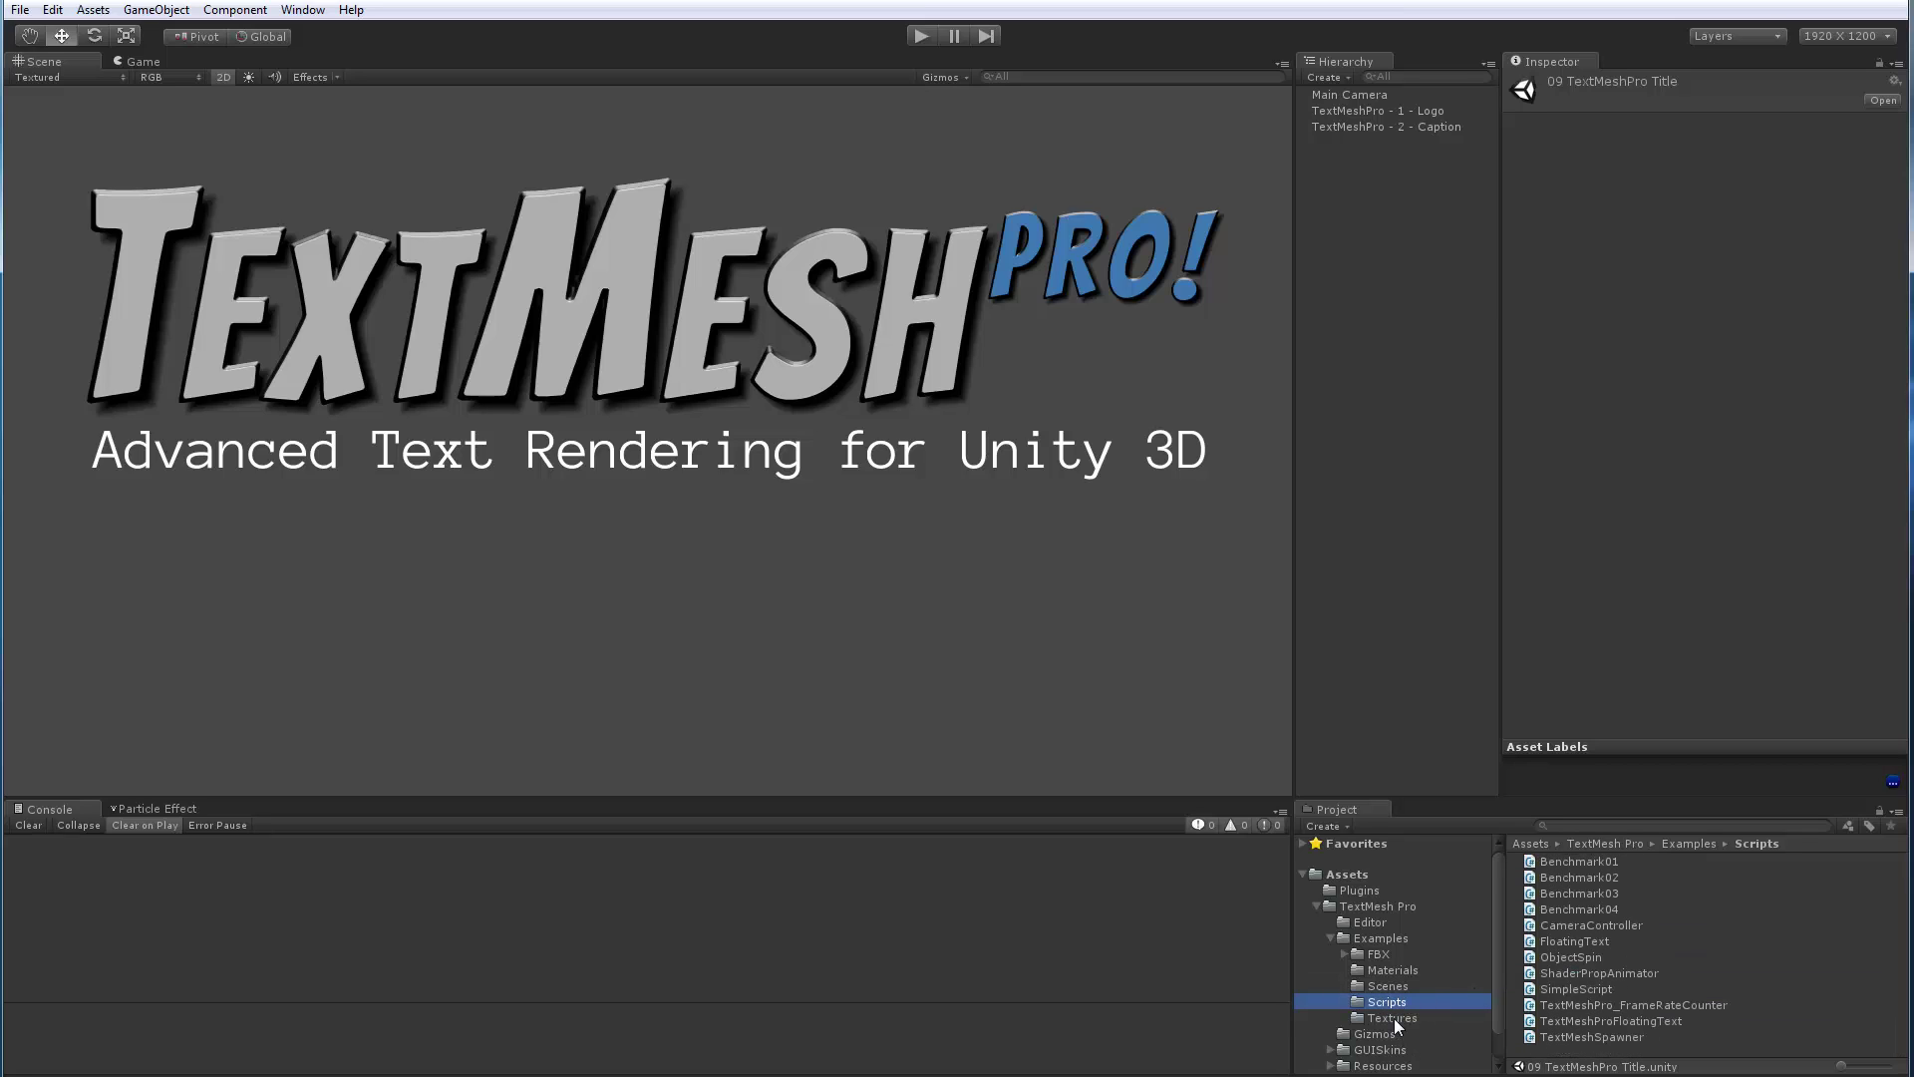
pyautogui.click(1376, 939)
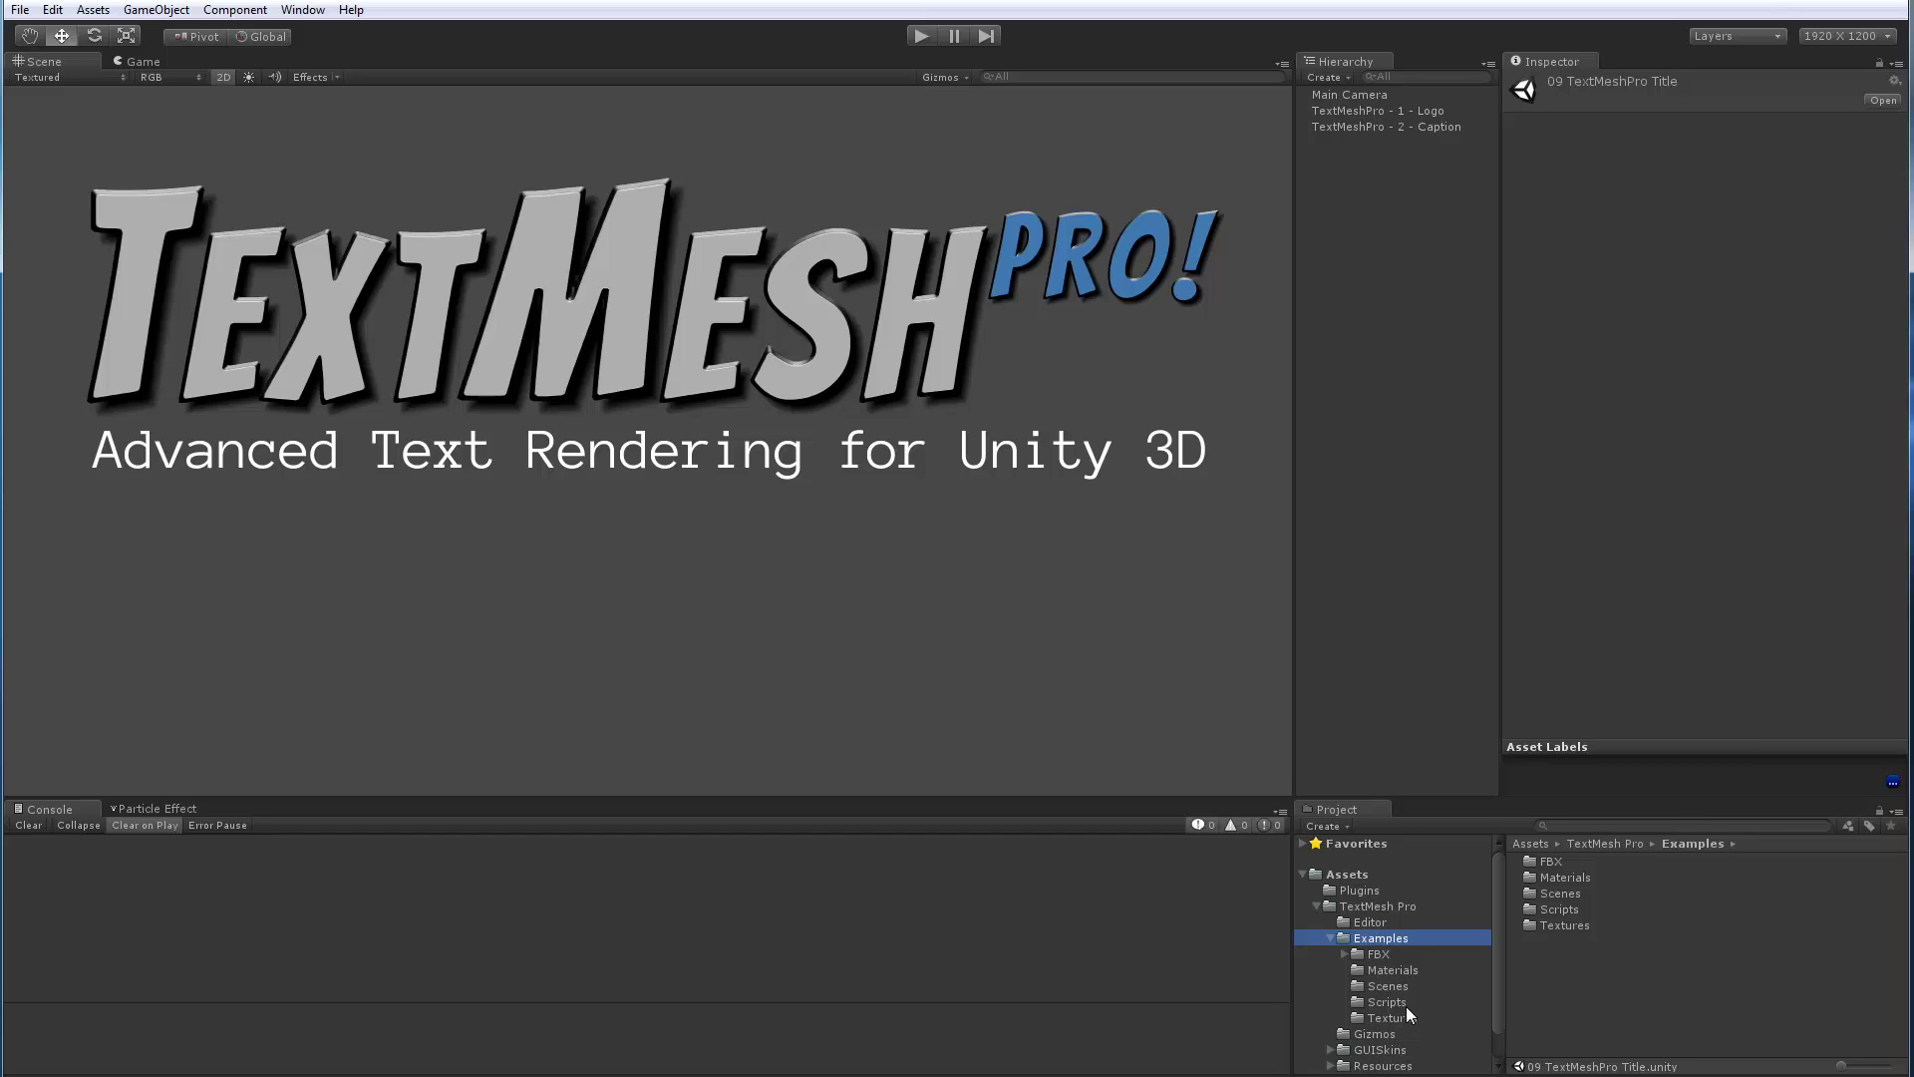
pyautogui.click(1329, 940)
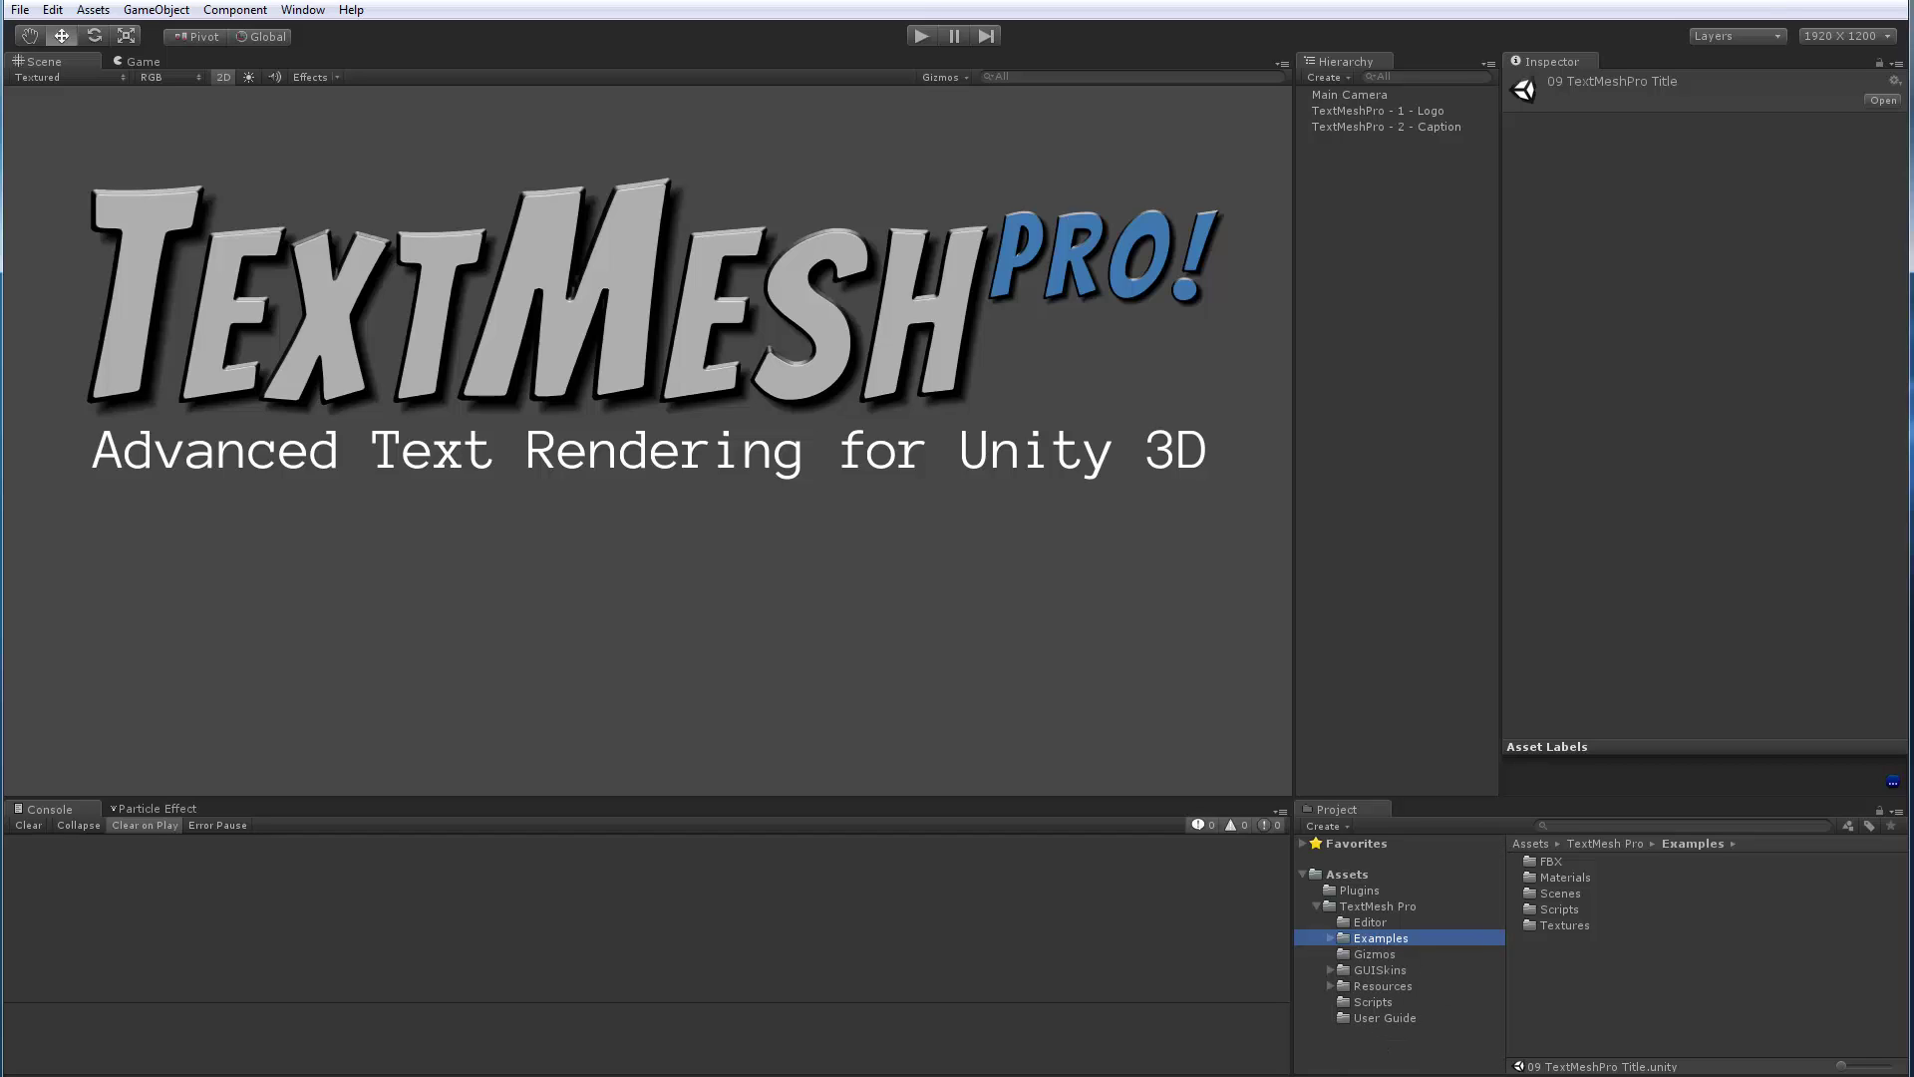
pyautogui.click(1330, 938)
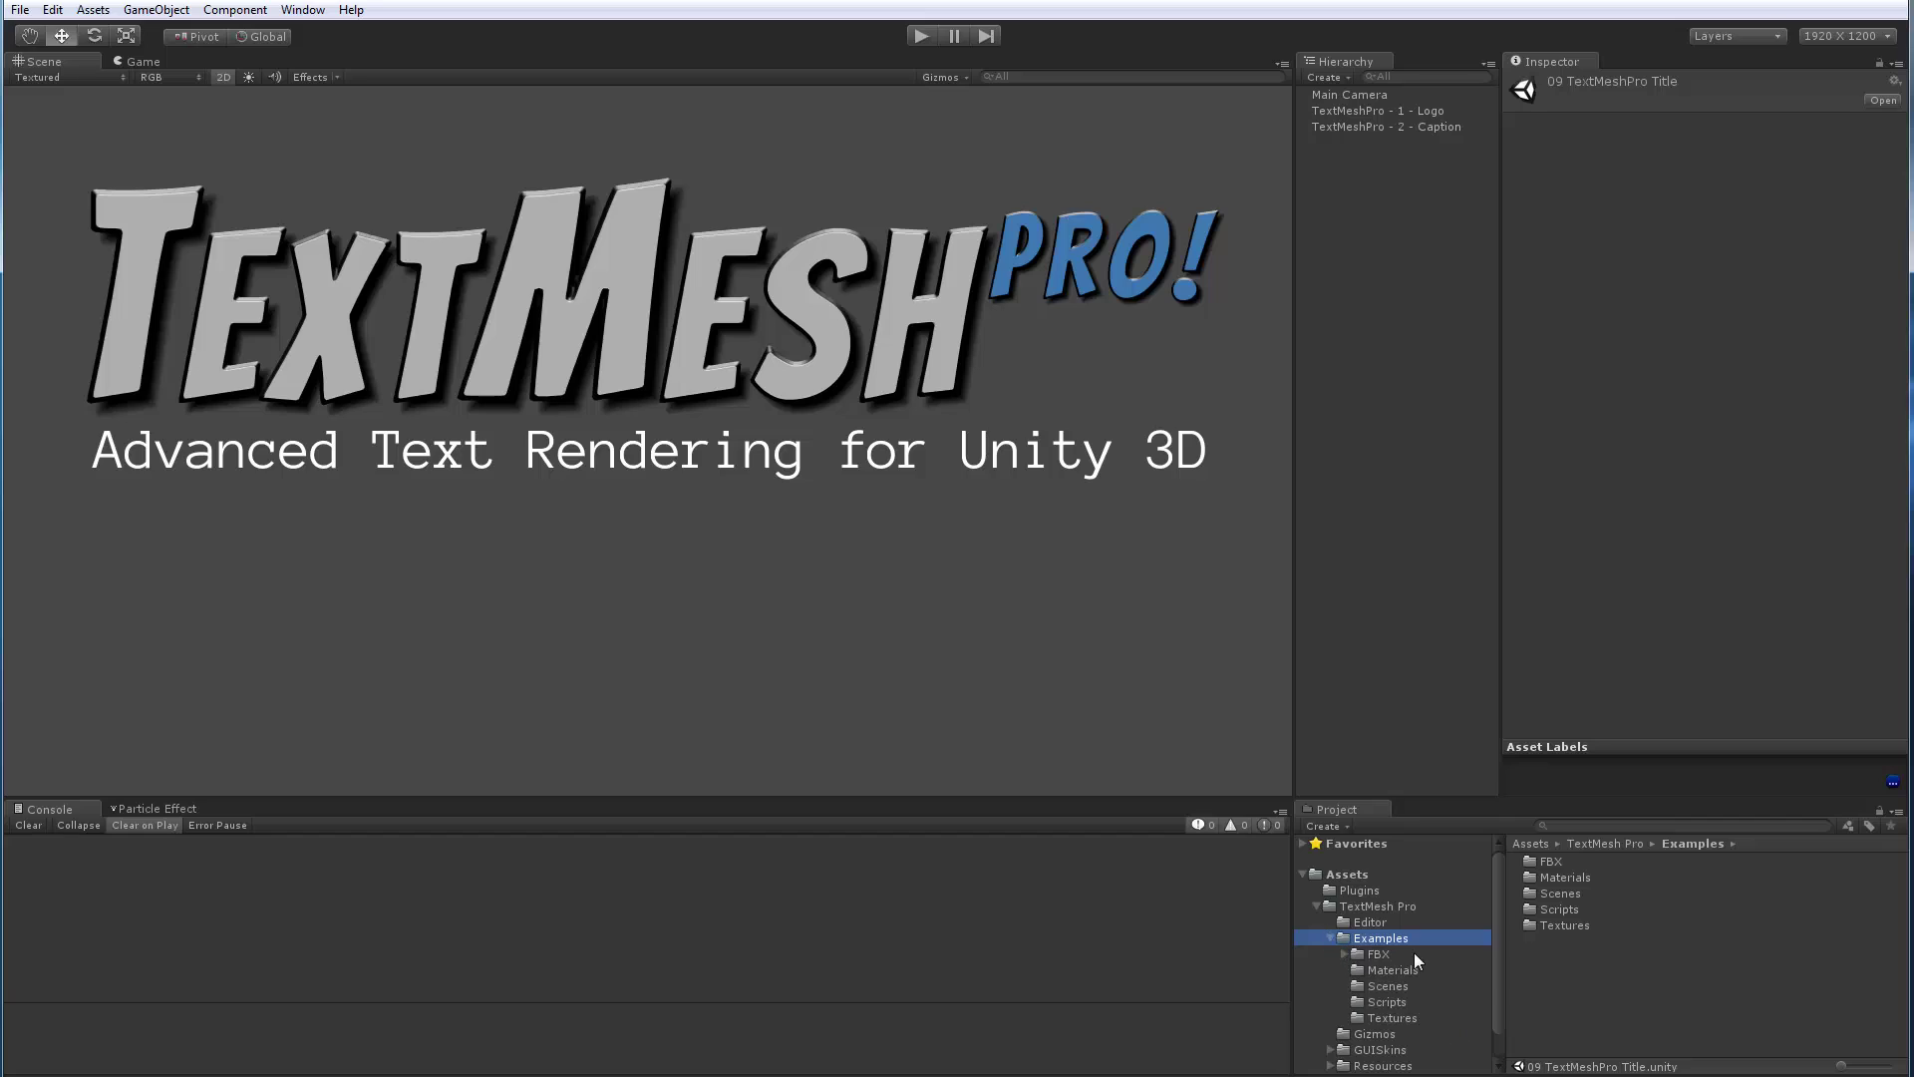
pyautogui.click(1329, 937)
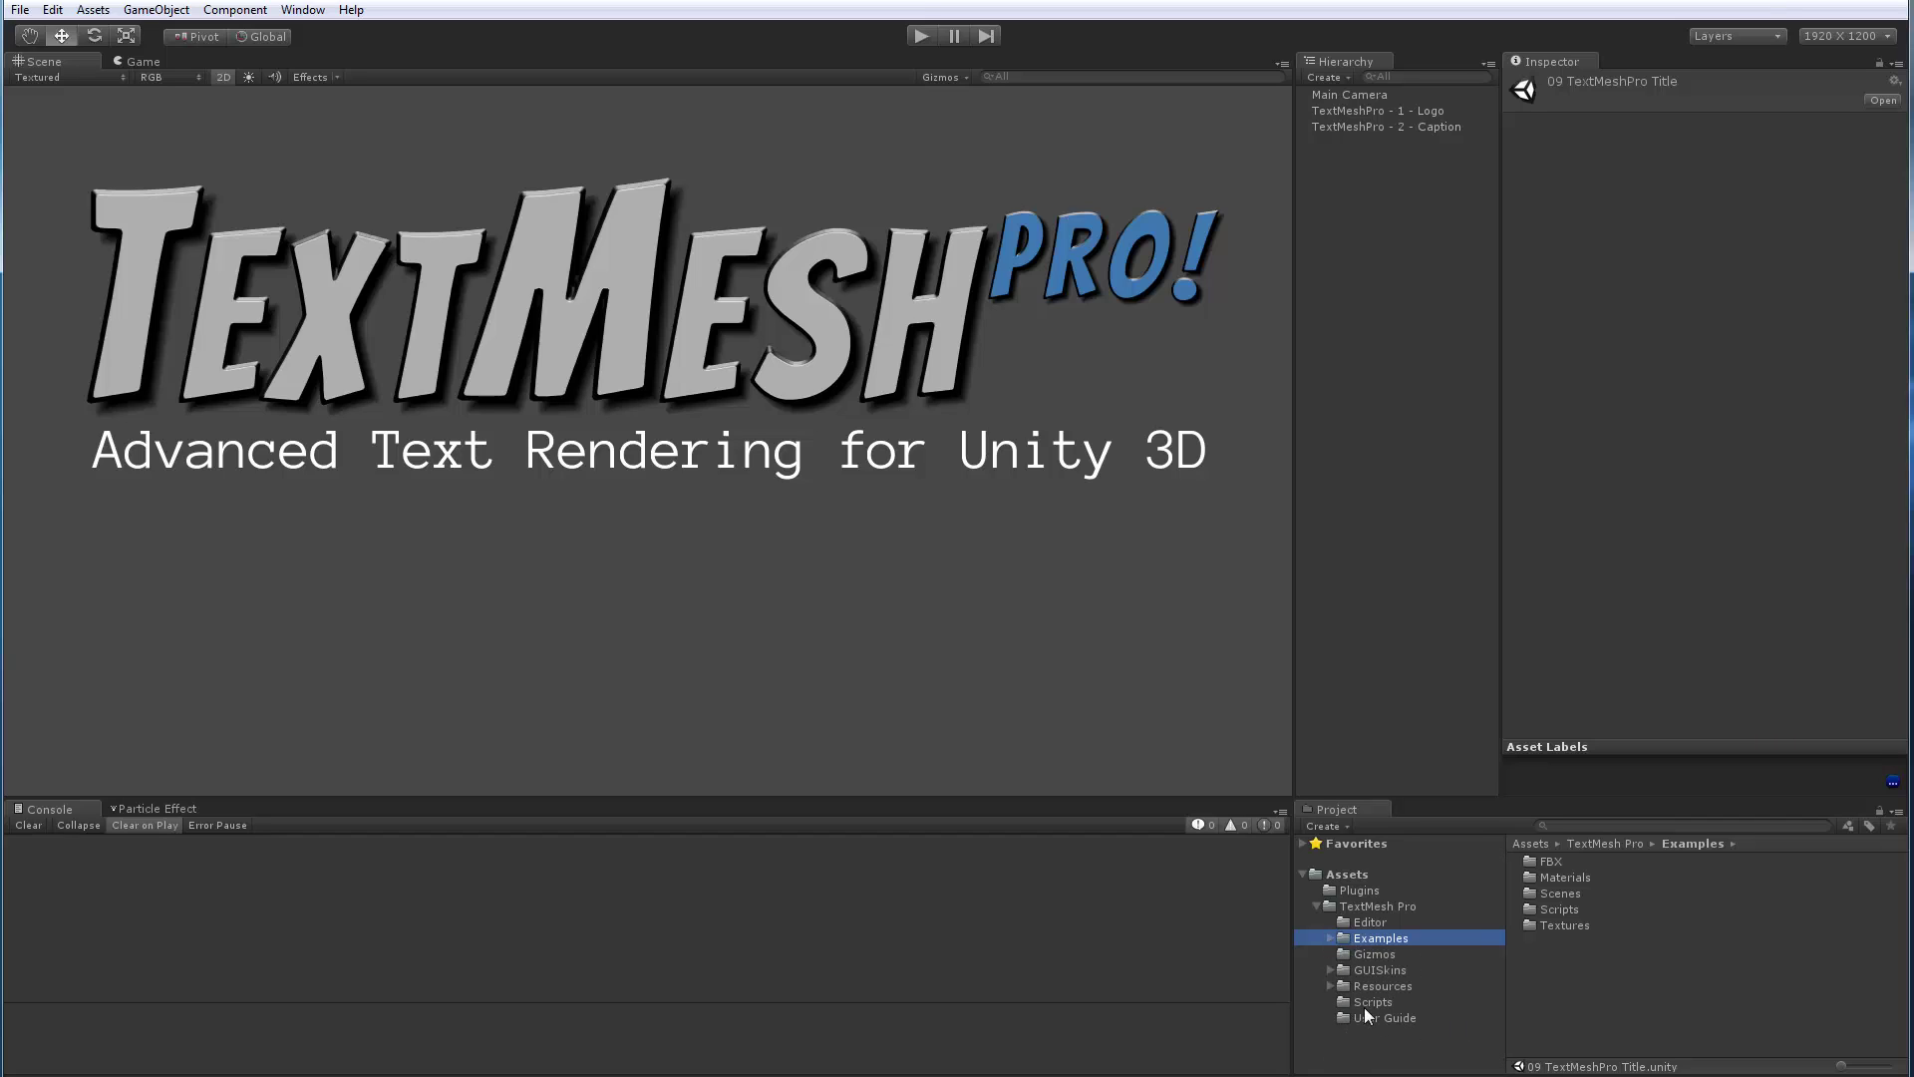
pyautogui.click(1371, 955)
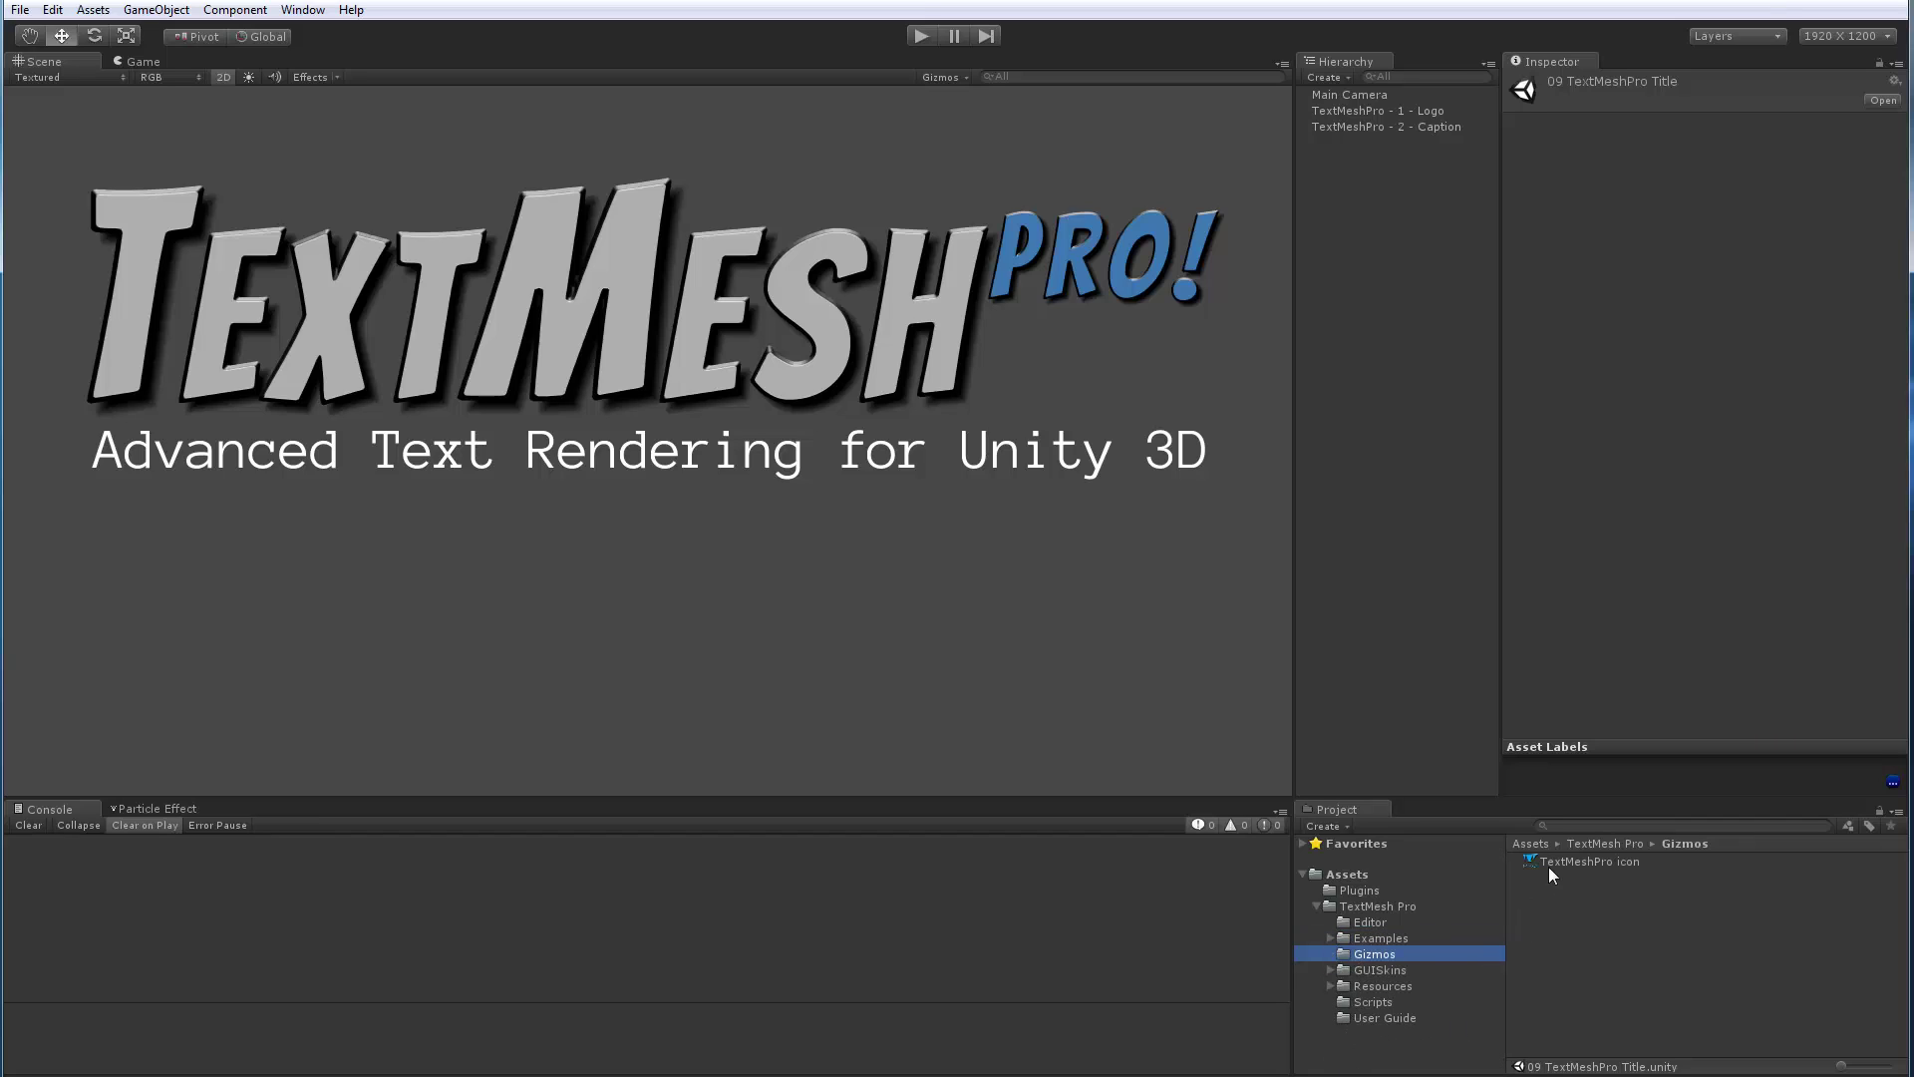
# Examine the Shaders and Fonts under TextMesh Pro's Resources, plus its Scripts and User Guide folders
pyautogui.click(1376, 987)
pyautogui.click(1330, 986)
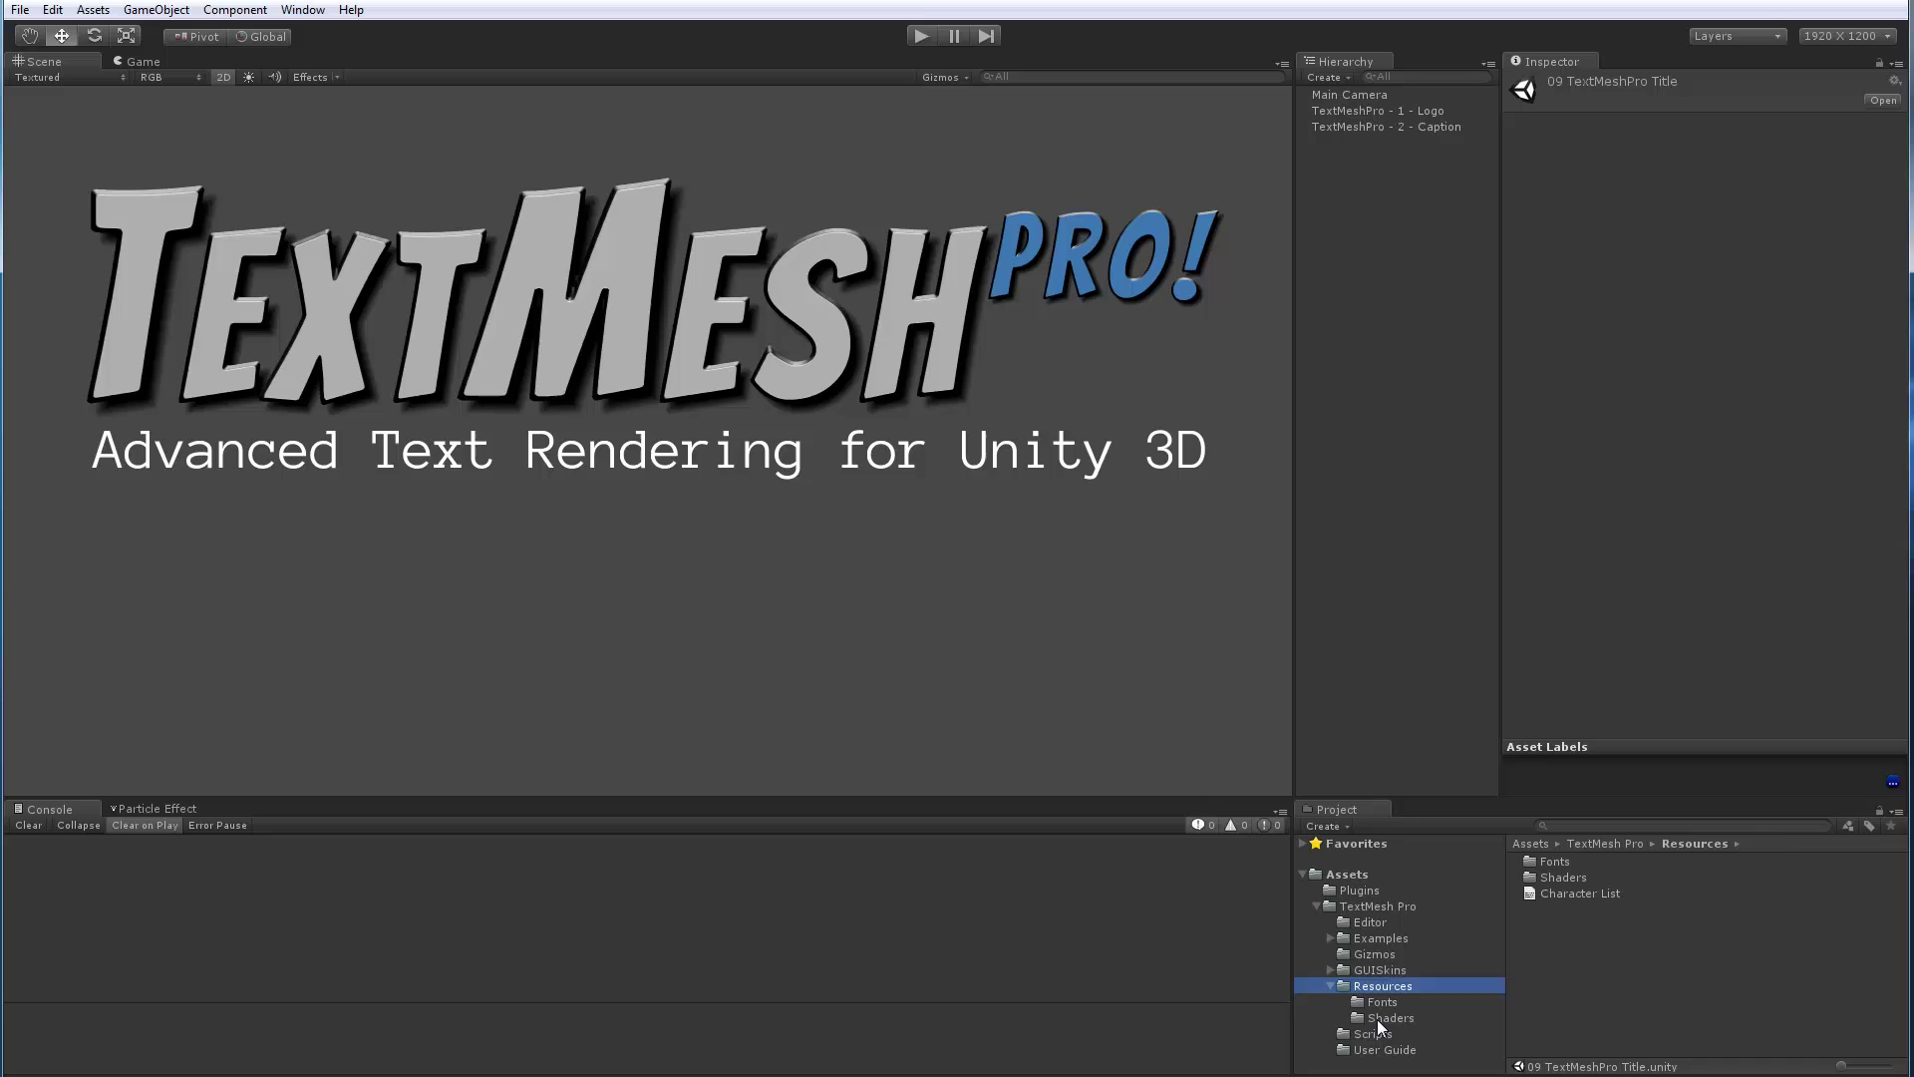
pyautogui.click(1378, 1019)
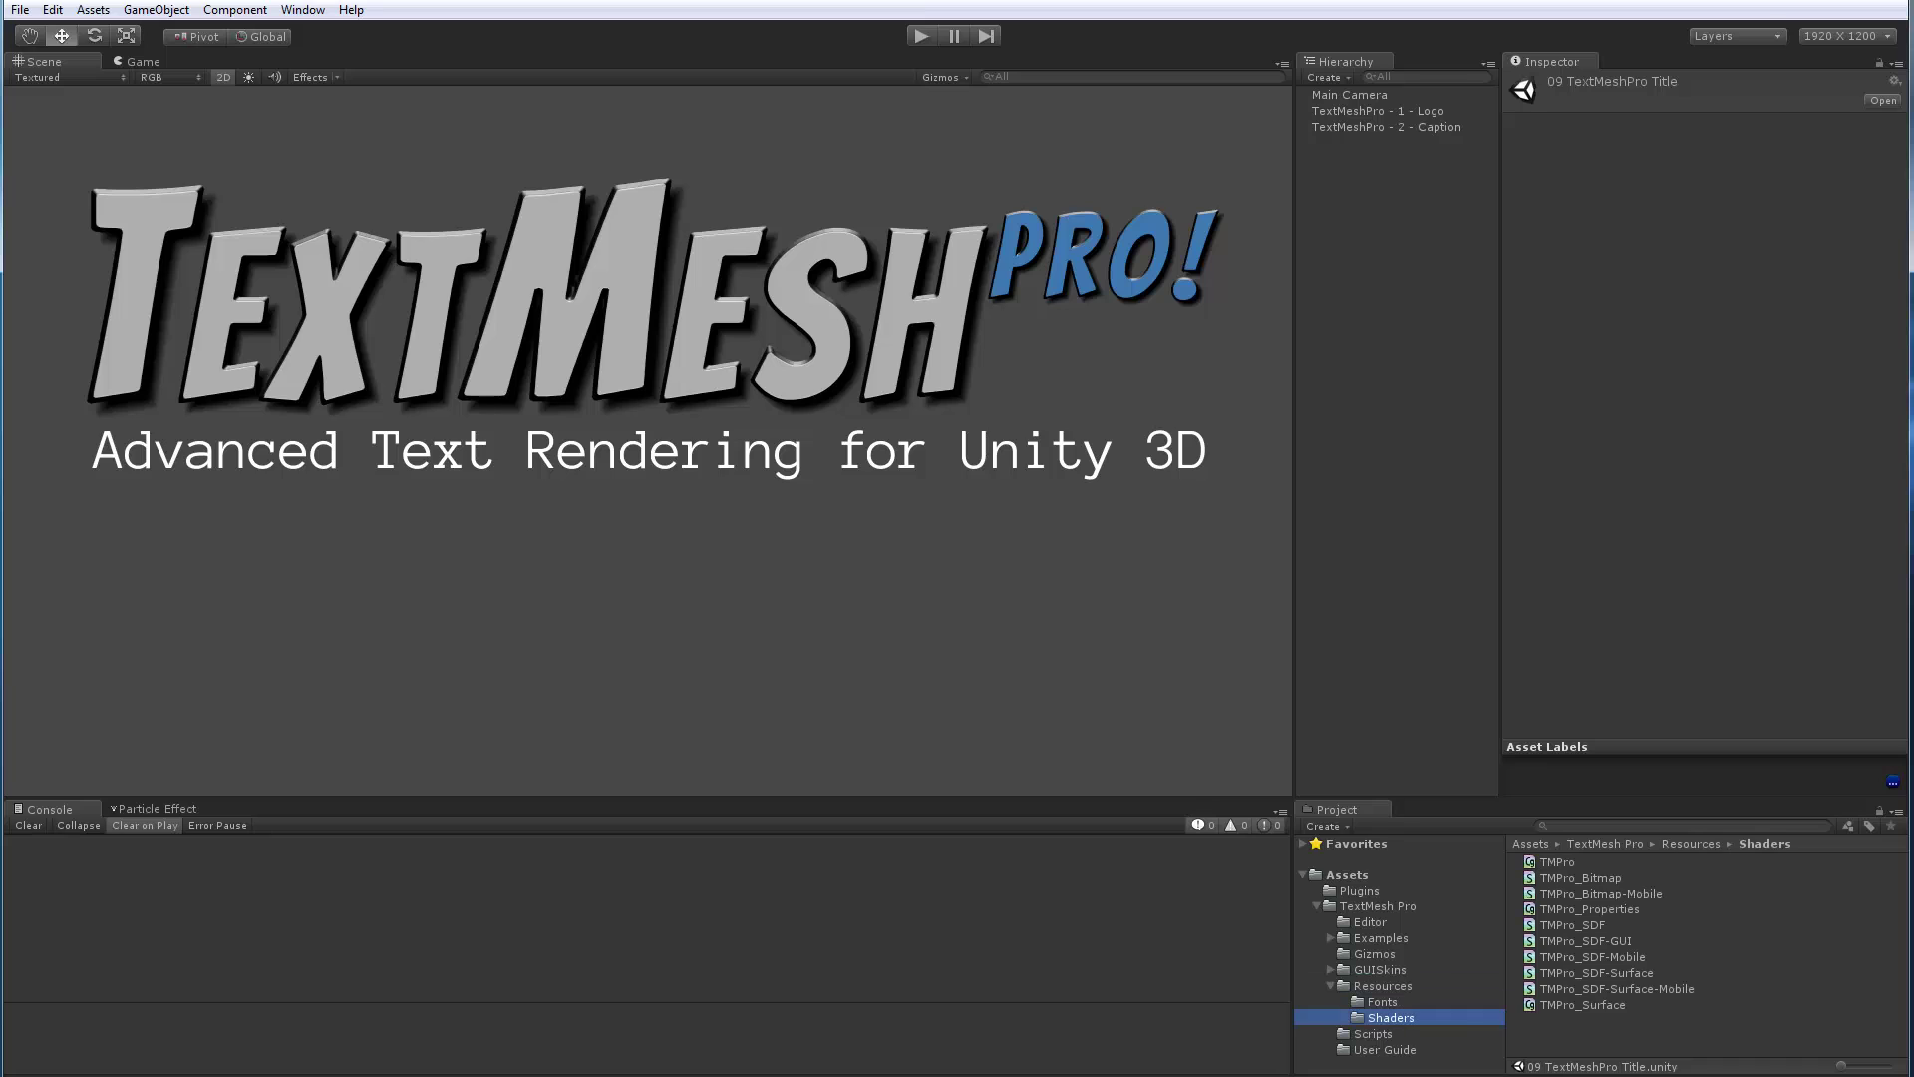
pyautogui.click(1371, 1004)
pyautogui.scroll(-3, 1643, 928)
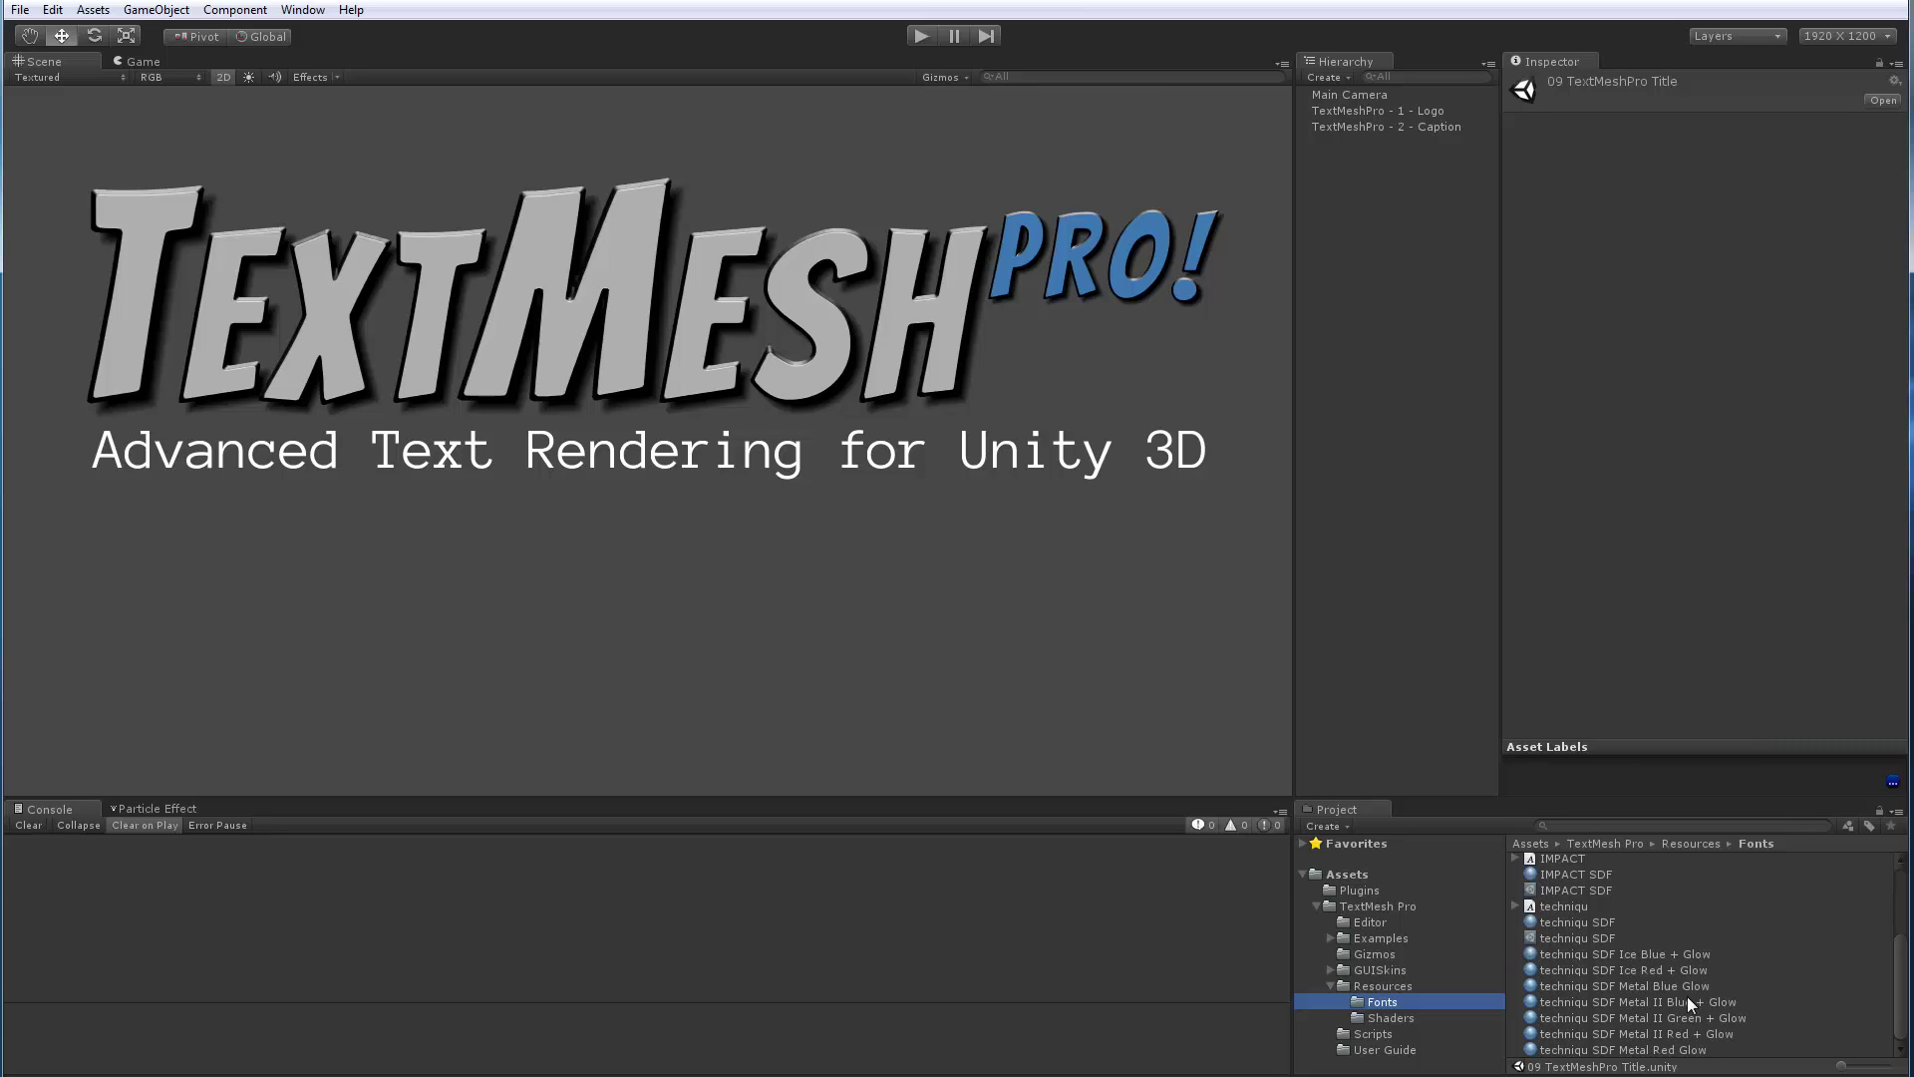
pyautogui.click(1330, 985)
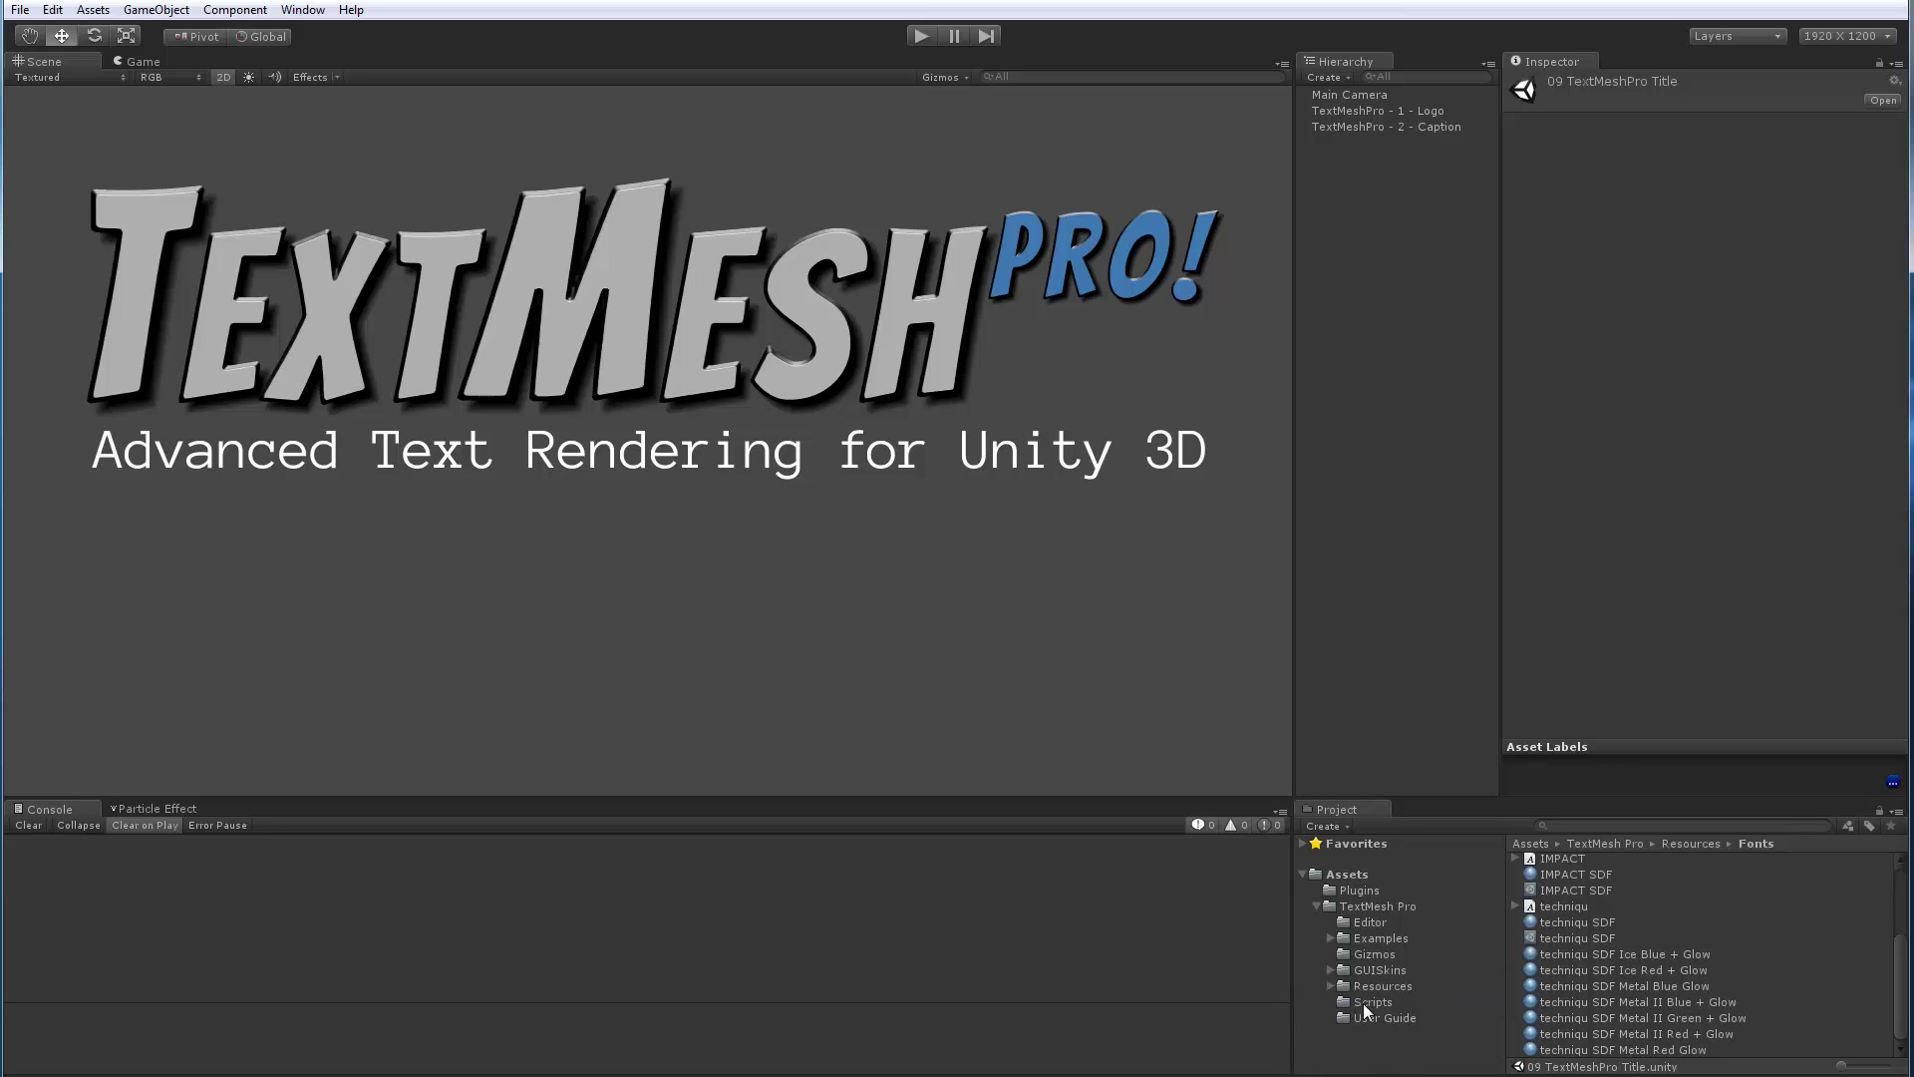
pyautogui.click(1368, 1003)
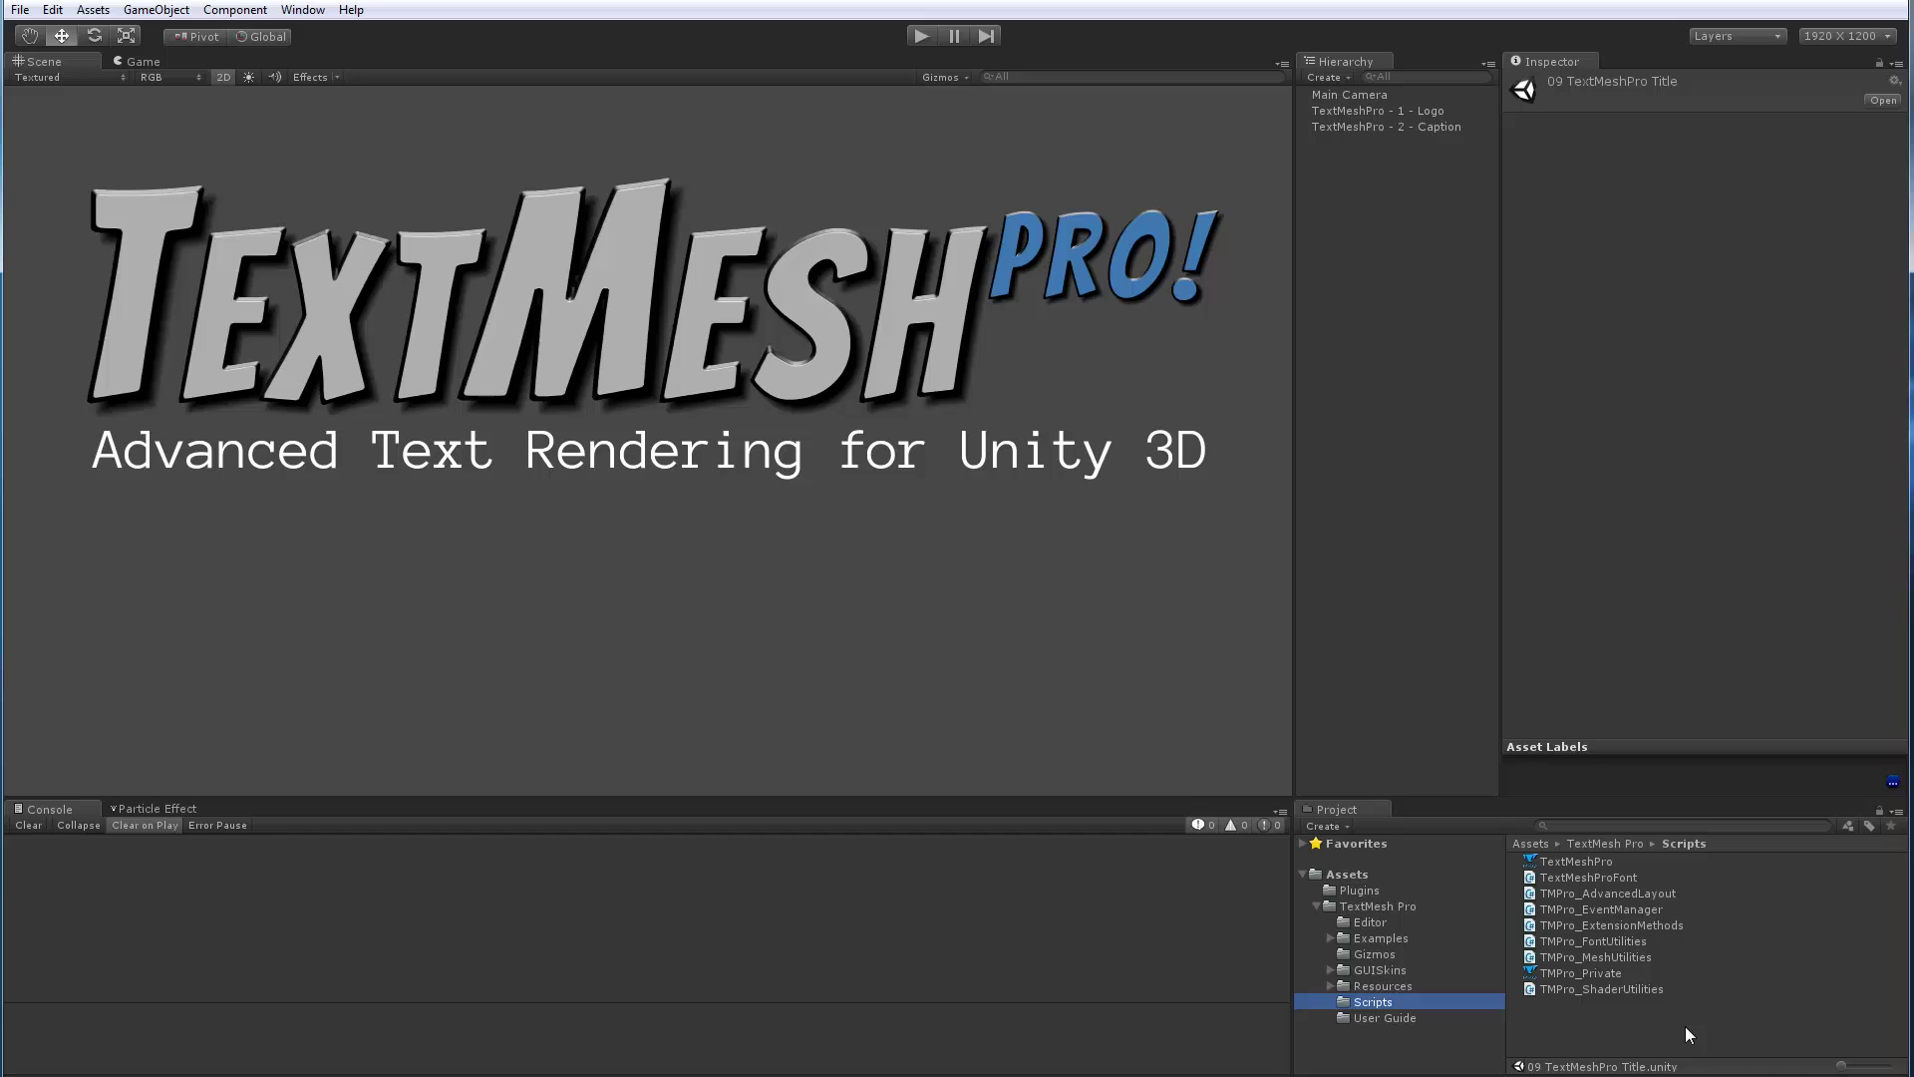
pyautogui.click(1380, 1019)
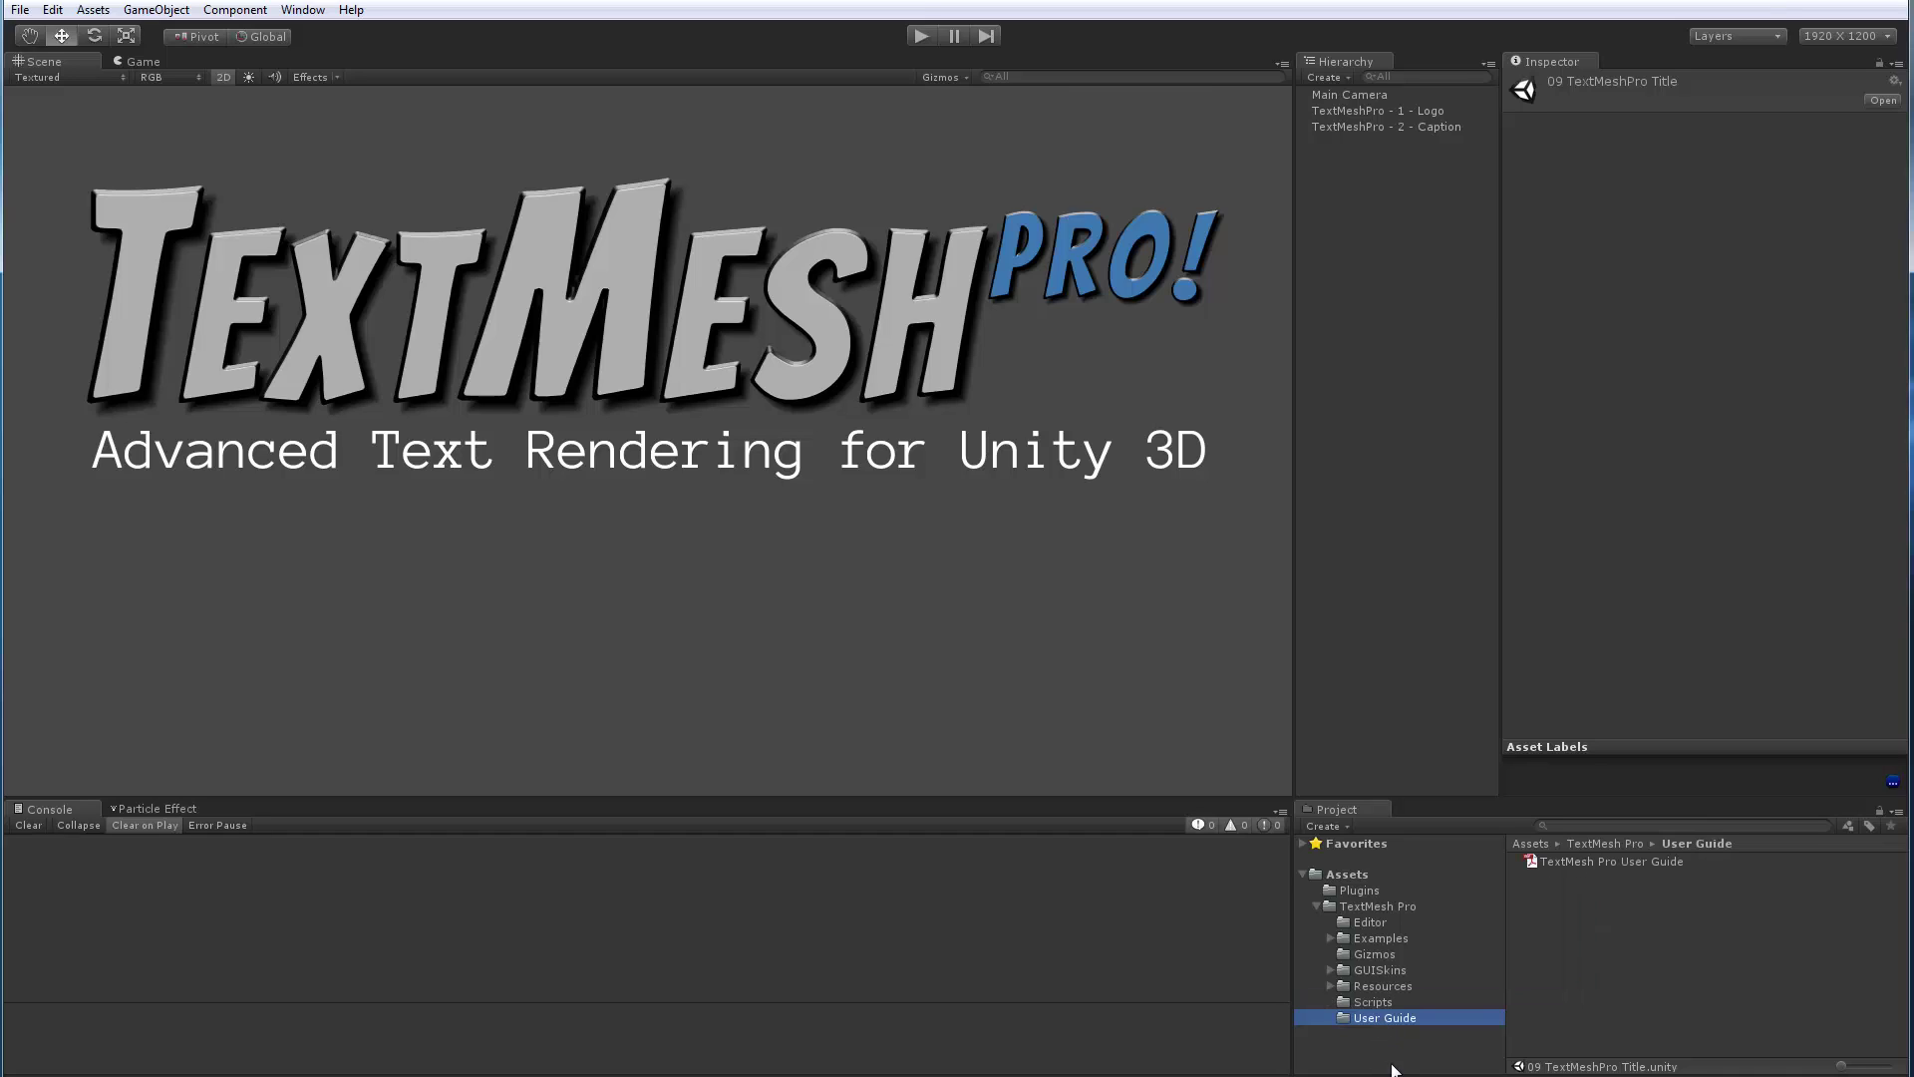